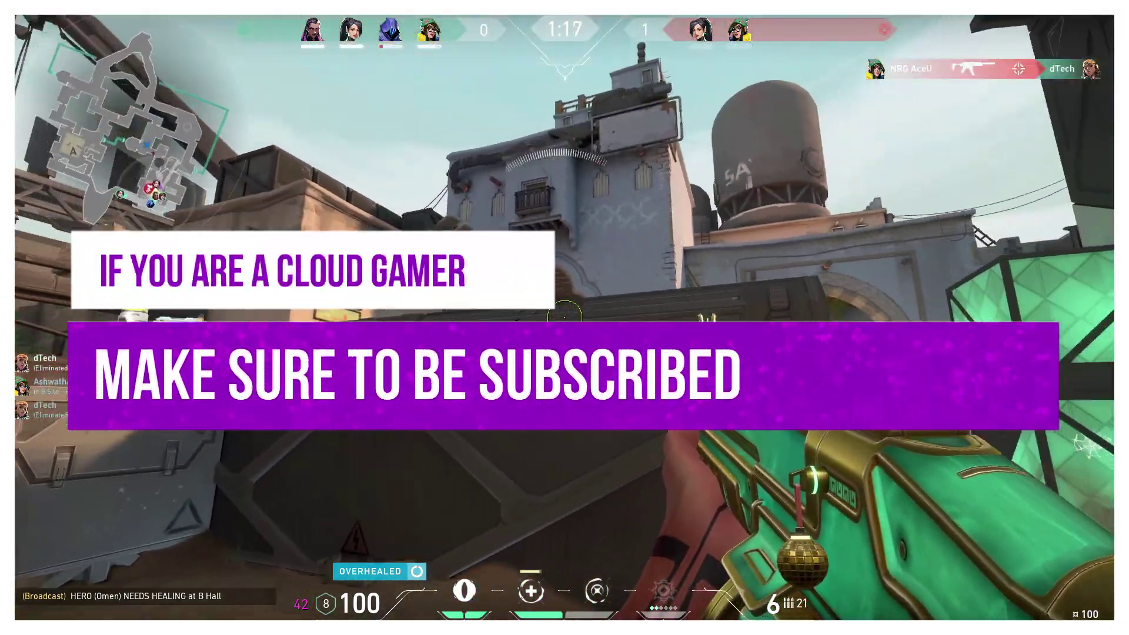
- Fire down the corridor in the streamed Valorant round, then return to the GeForce NOW Games library
left_click(564, 317)
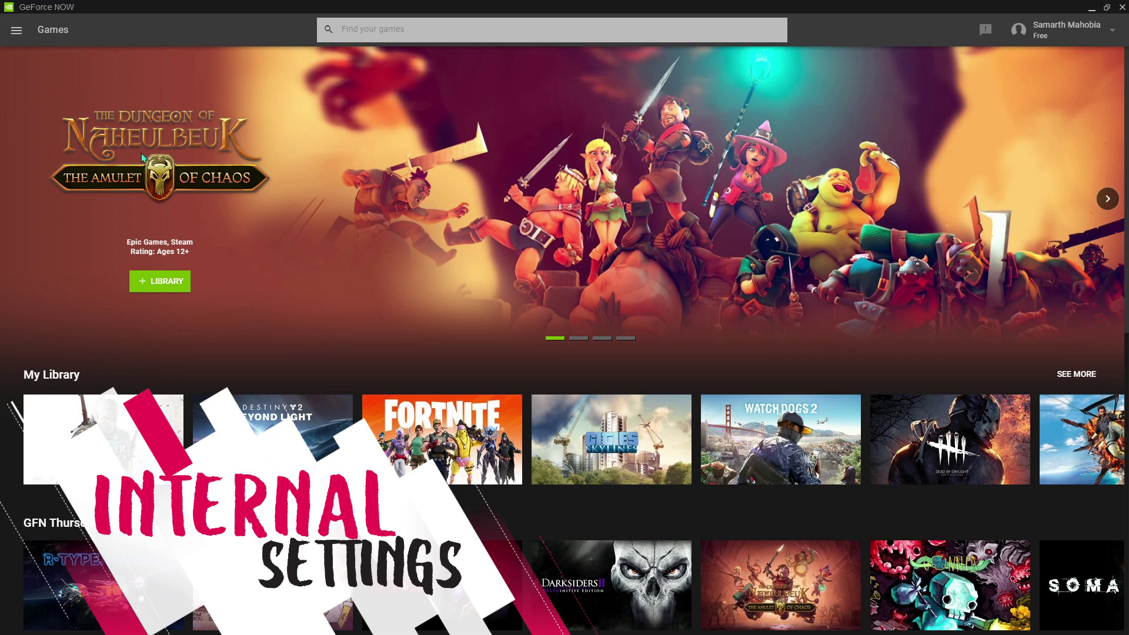
- Verify in GeForce NOW Settings that Streaming Quality is set to Competitive
left_click(16, 30)
left_click(35, 115)
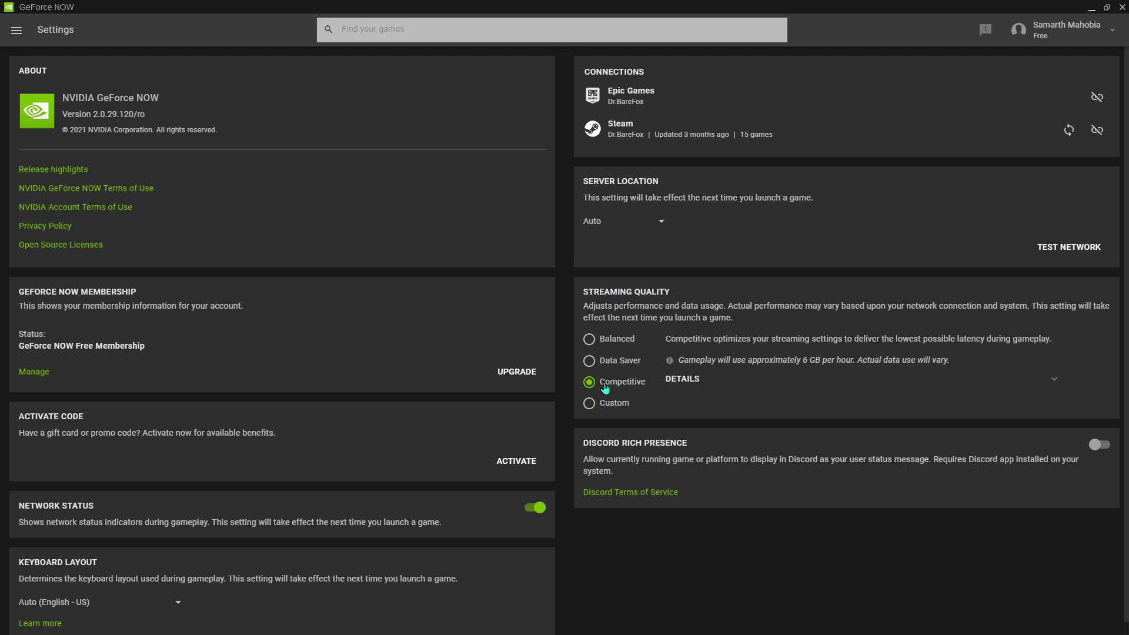
scroll(413, 429, "down", 1)
scroll(620, 312, "up", 1)
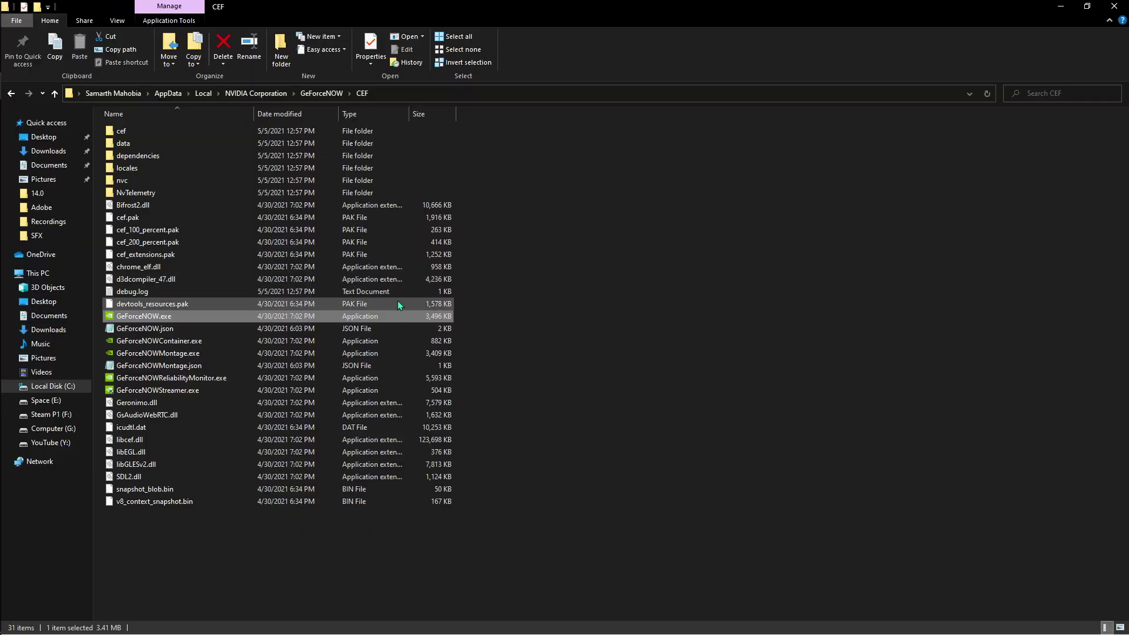
- Check GeForceNOW.json's properties, then choose to open it with Notepad
left_click(180, 327)
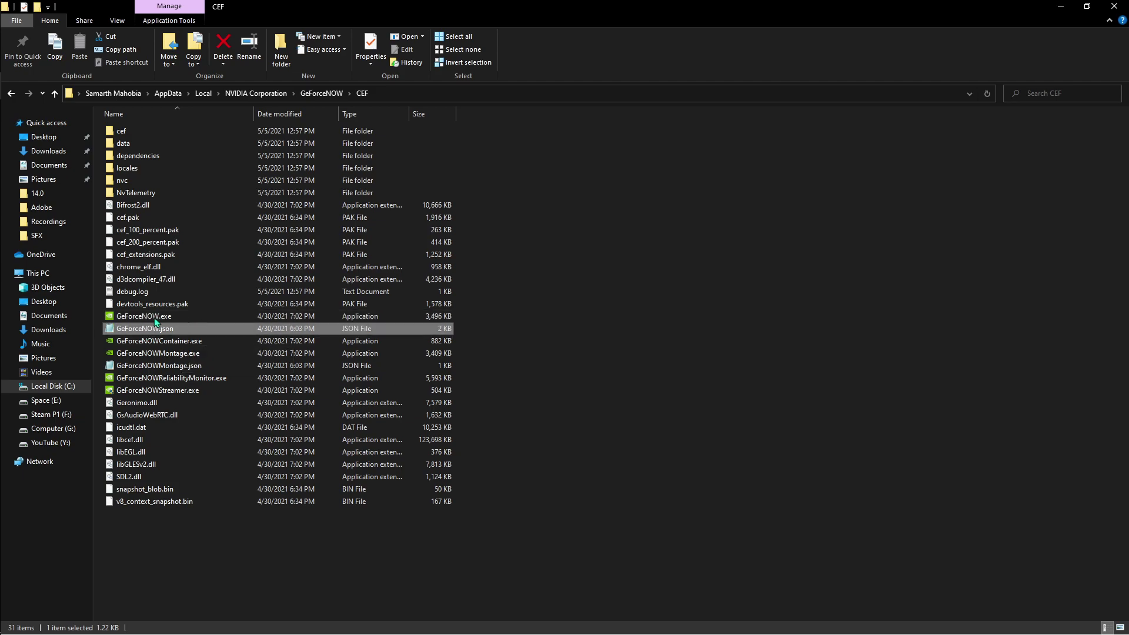
right_click(214, 329)
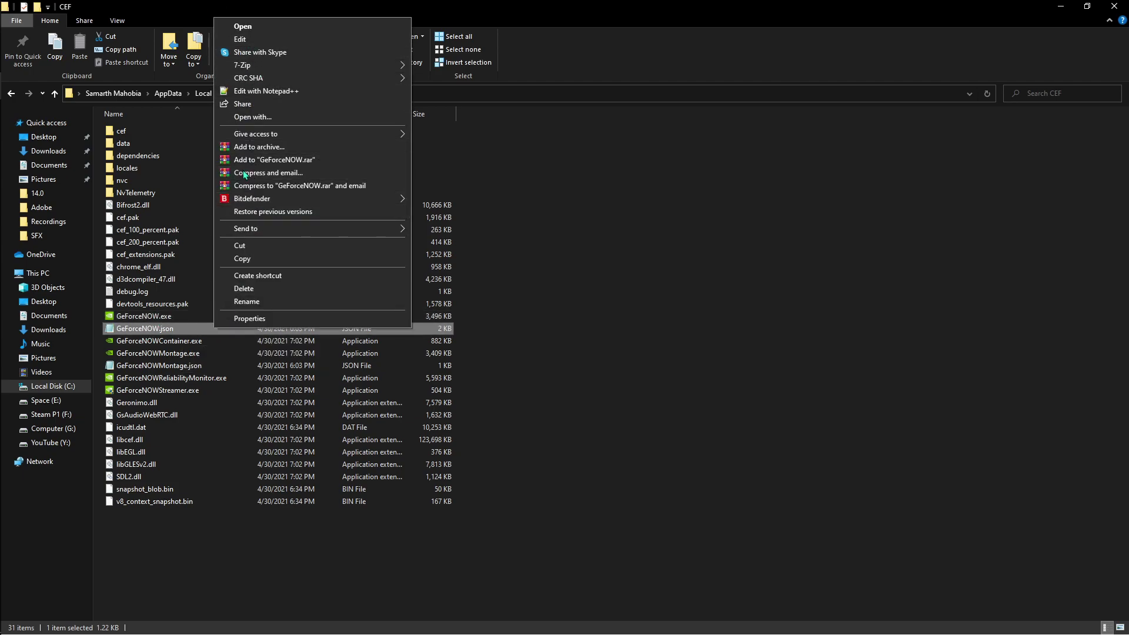
left_click(250, 320)
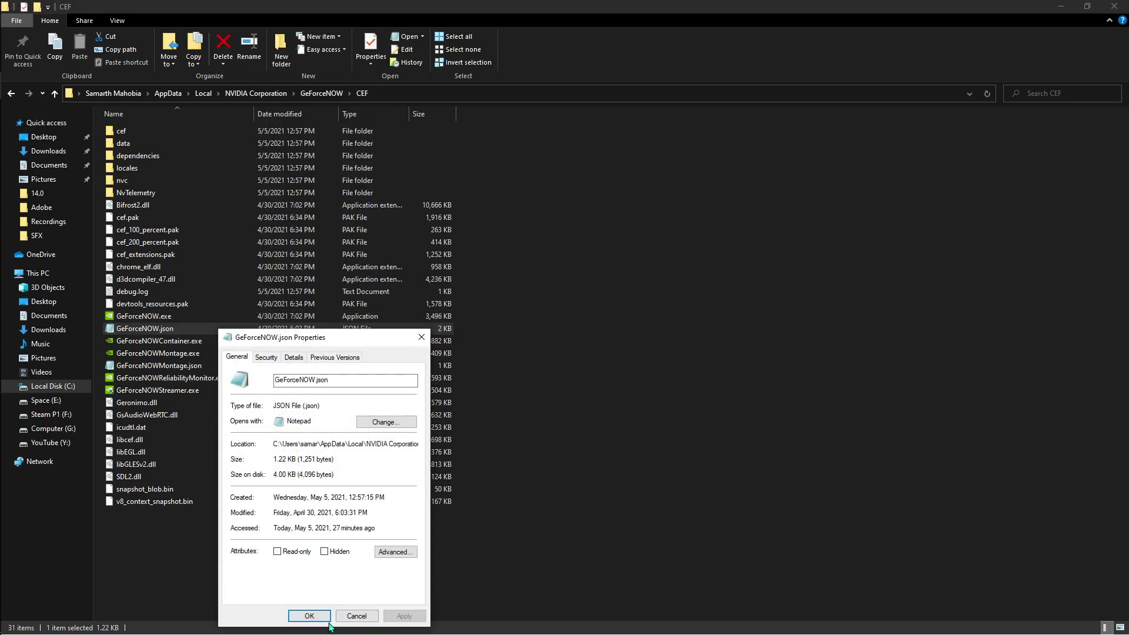
left_click(309, 615)
right_click(270, 328)
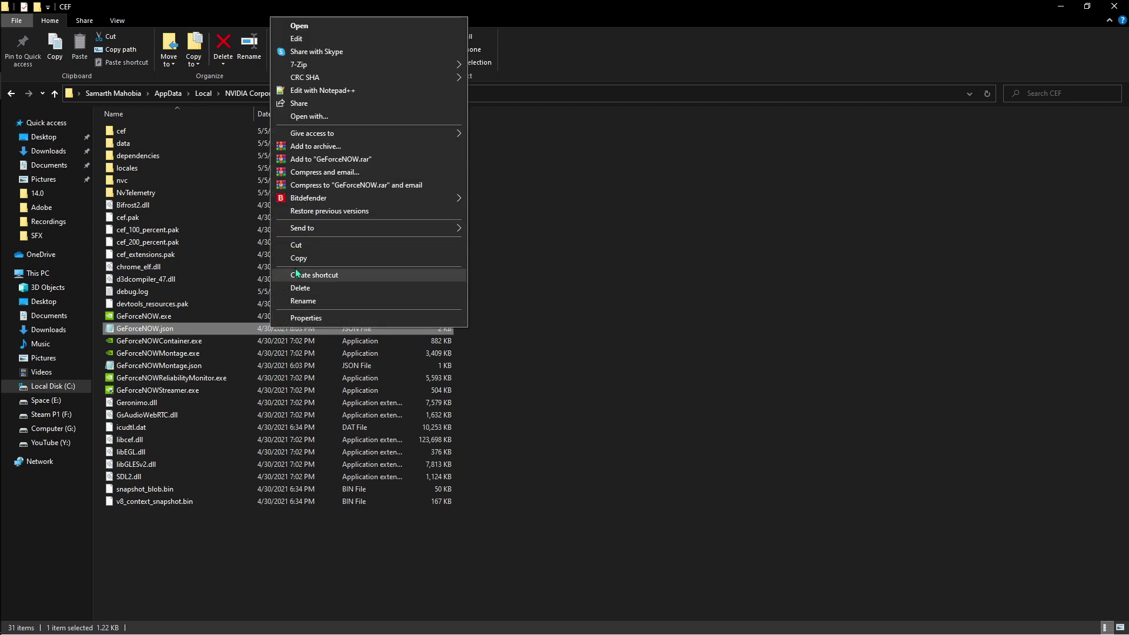
left_click(327, 113)
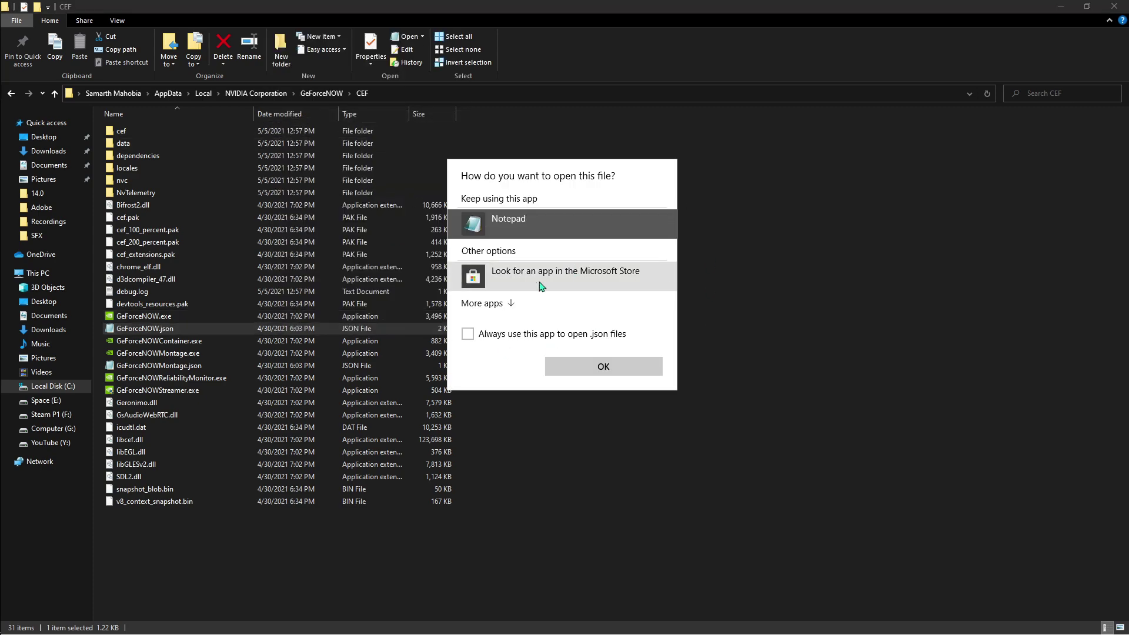
- Open GeForceNOW.json in Notepad and set nv-sdl-vsync to false and nv-sdl-iohid-configurable to true
left_click(597, 369)
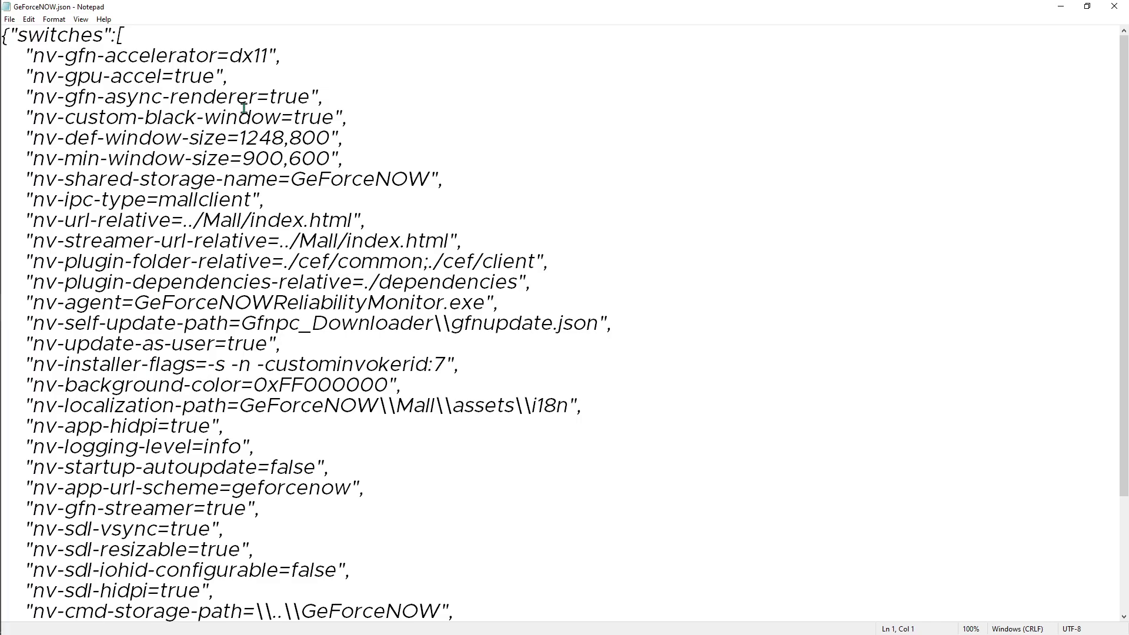
scroll(136, 391, "down", 3)
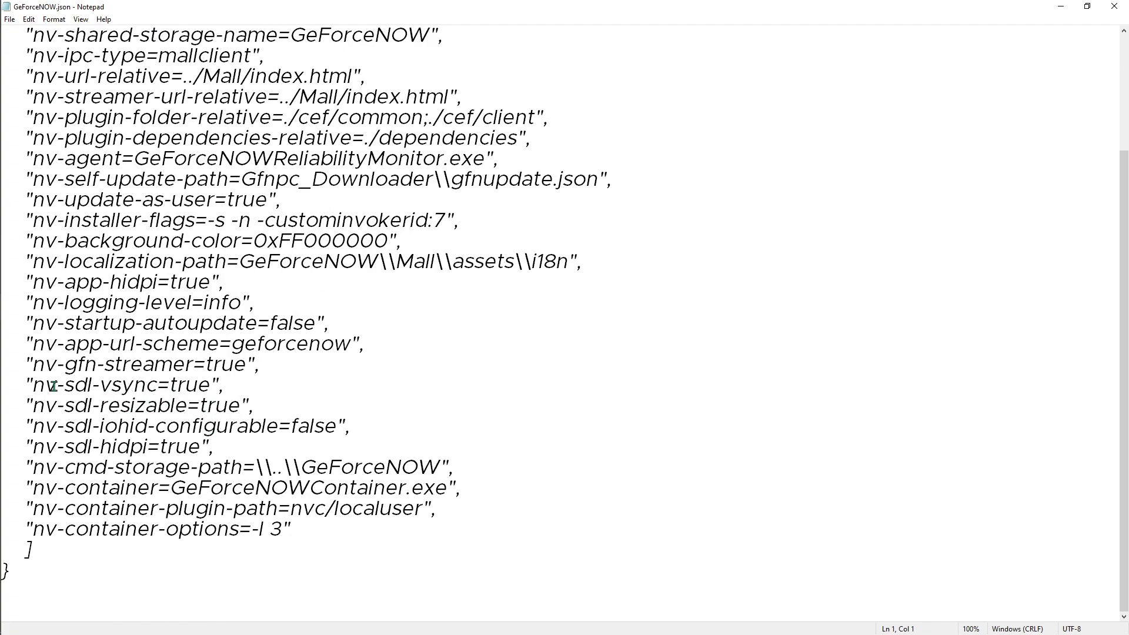
left_click_drag(200, 386, 171, 386)
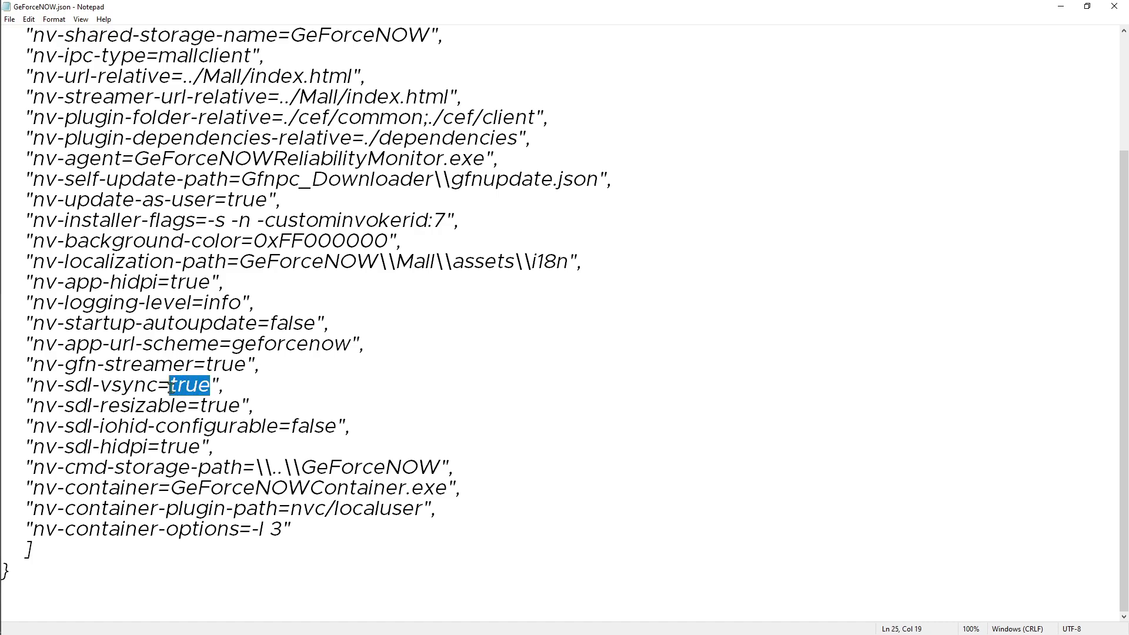
type("fals")
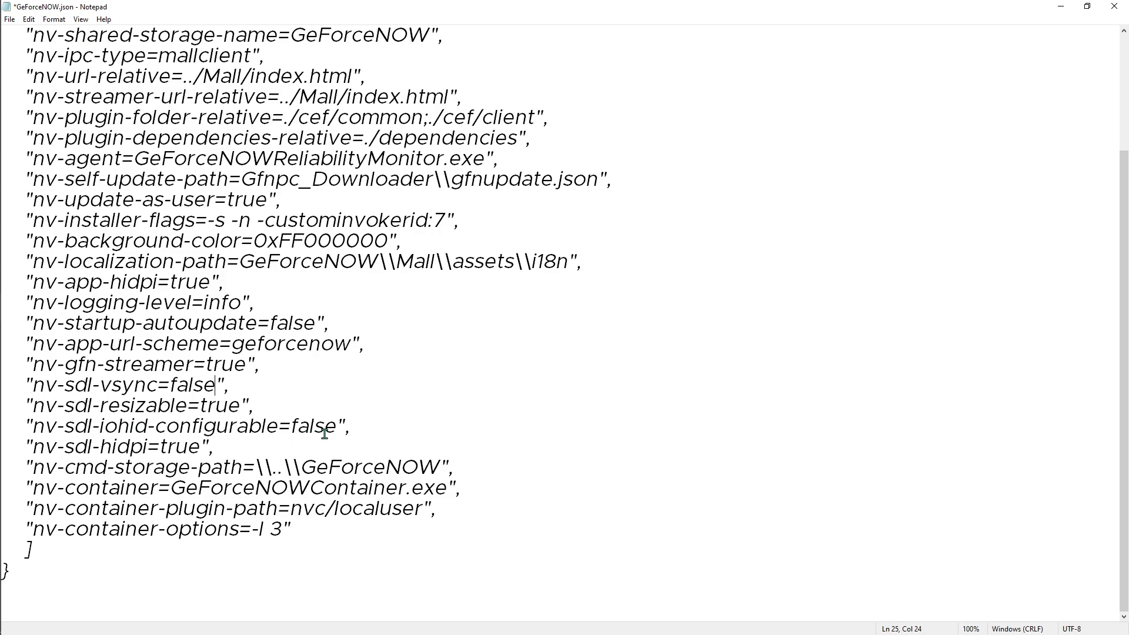
left_click_drag(337, 427, 304, 427)
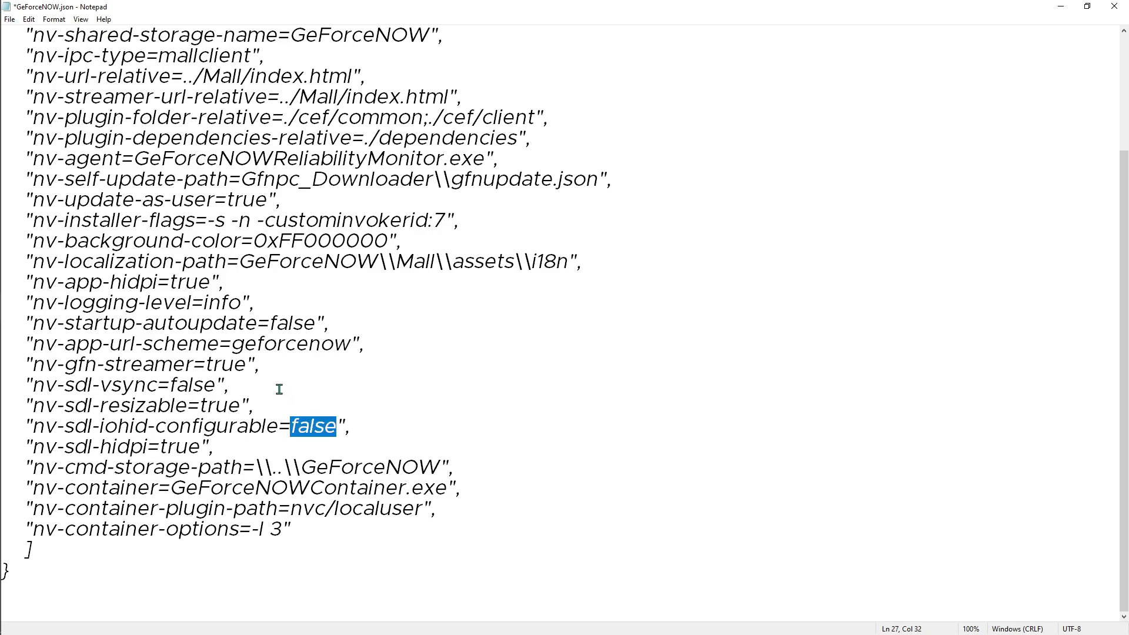
type("tru")
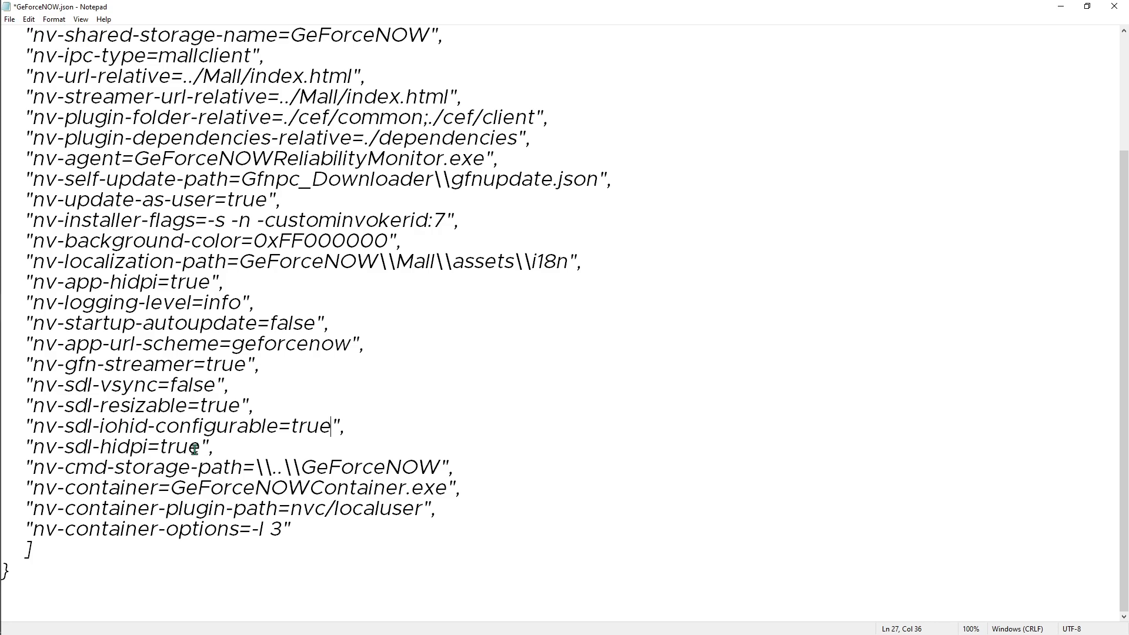
- Highlight the nv-sdl-hidpi value and the gfn-accelerator setting name in the file
left_click_drag(195, 449, 166, 449)
left_click(670, 363)
scroll(647, 358, "up", 3)
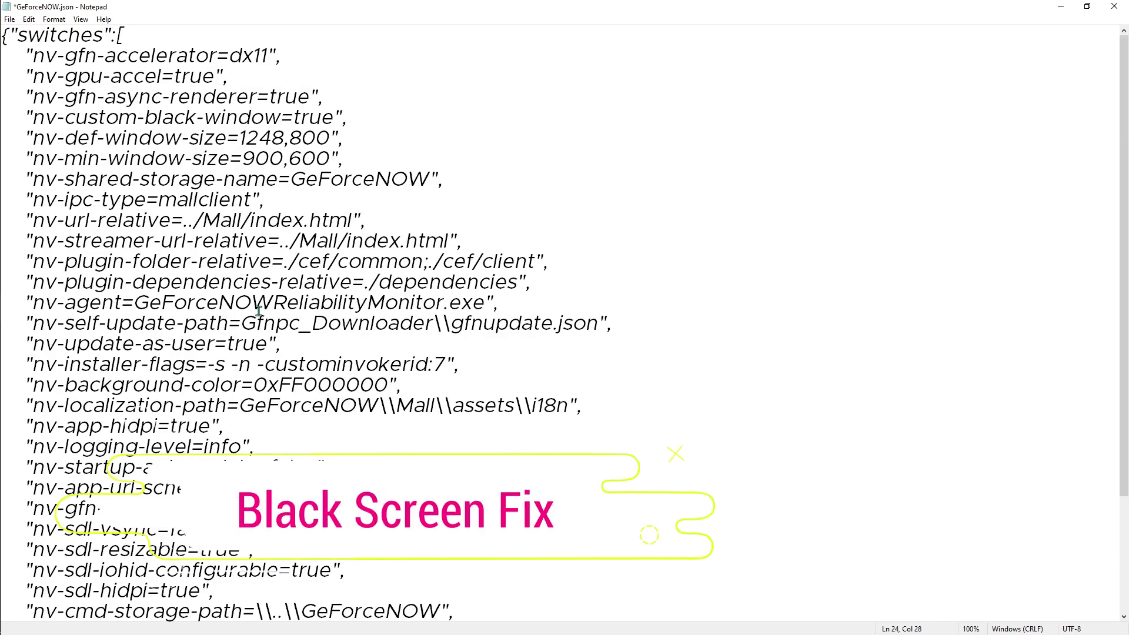
left_click_drag(70, 55, 254, 57)
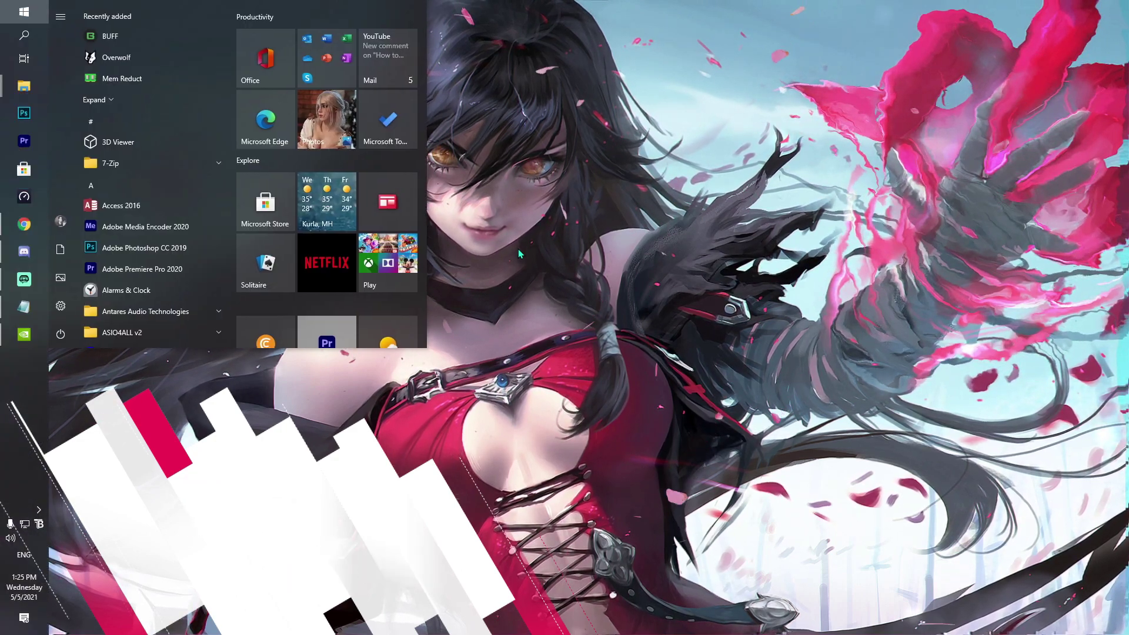
- Open Control Panel and view the Ethernet IPv4 DNS servers, 8.8.8.8 and 8.8.4.4
type("con")
key("Return")
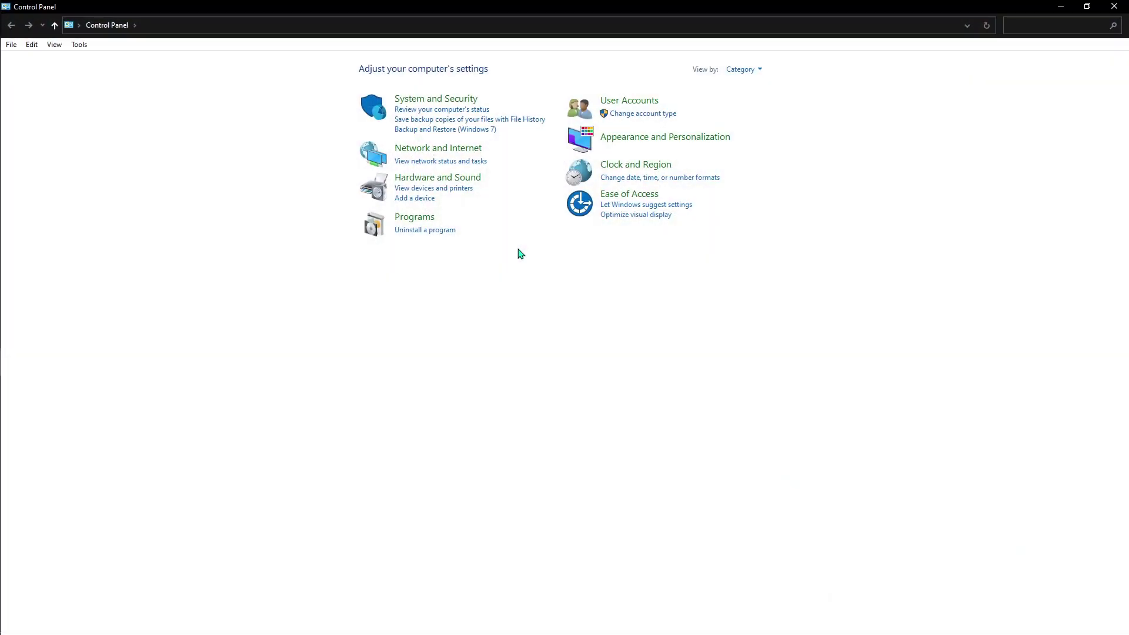
left_click(467, 149)
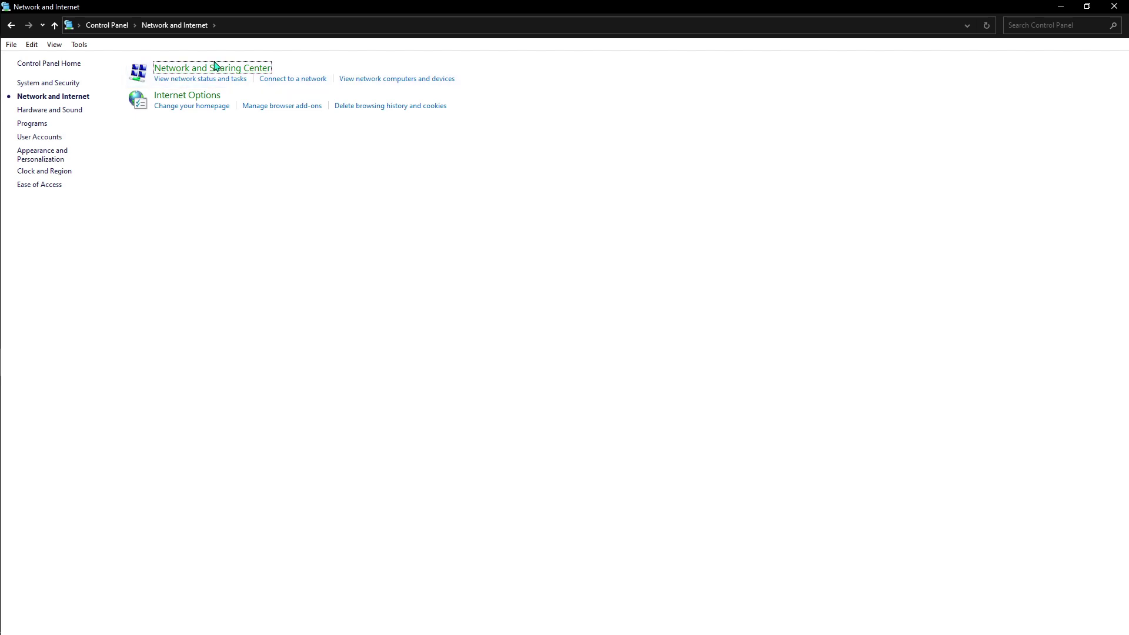
left_click(207, 69)
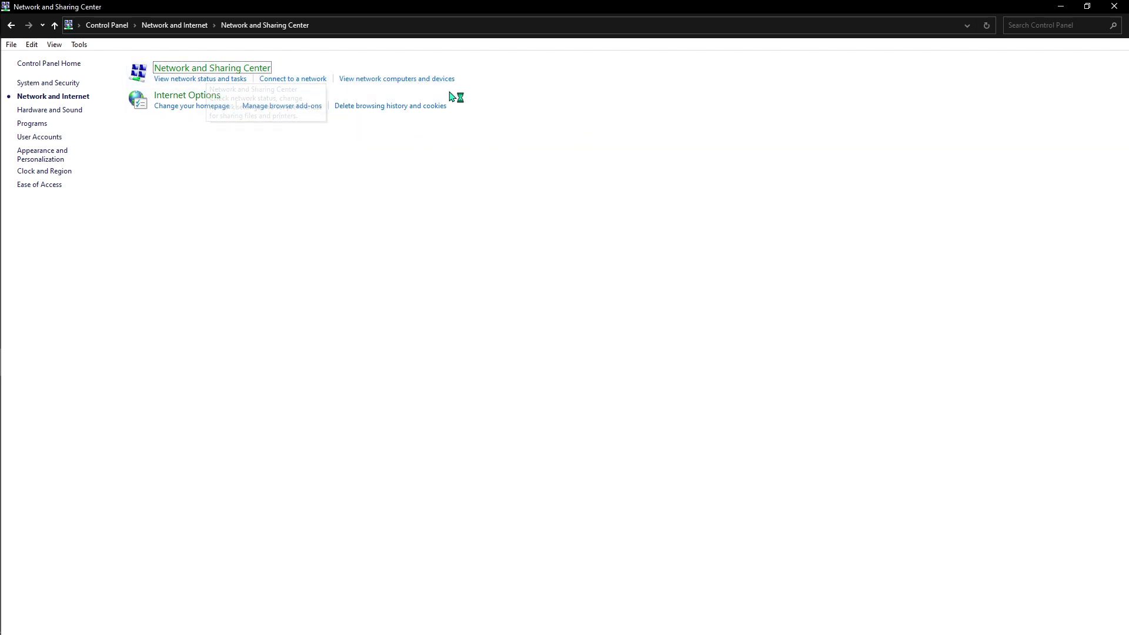
left_click(384, 109)
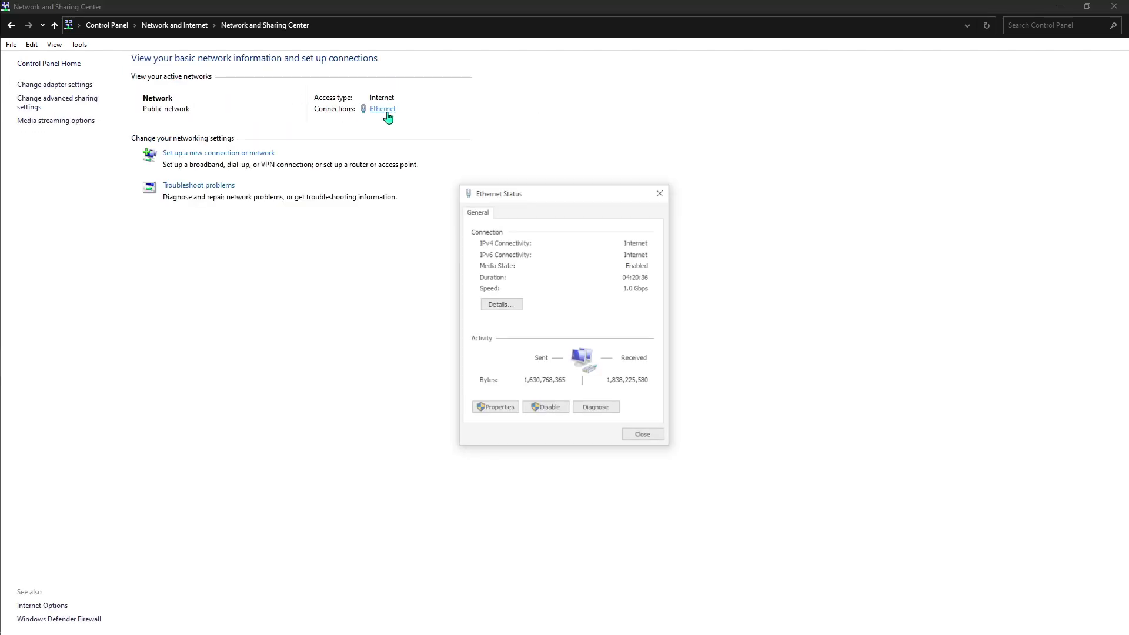
left_click(510, 411)
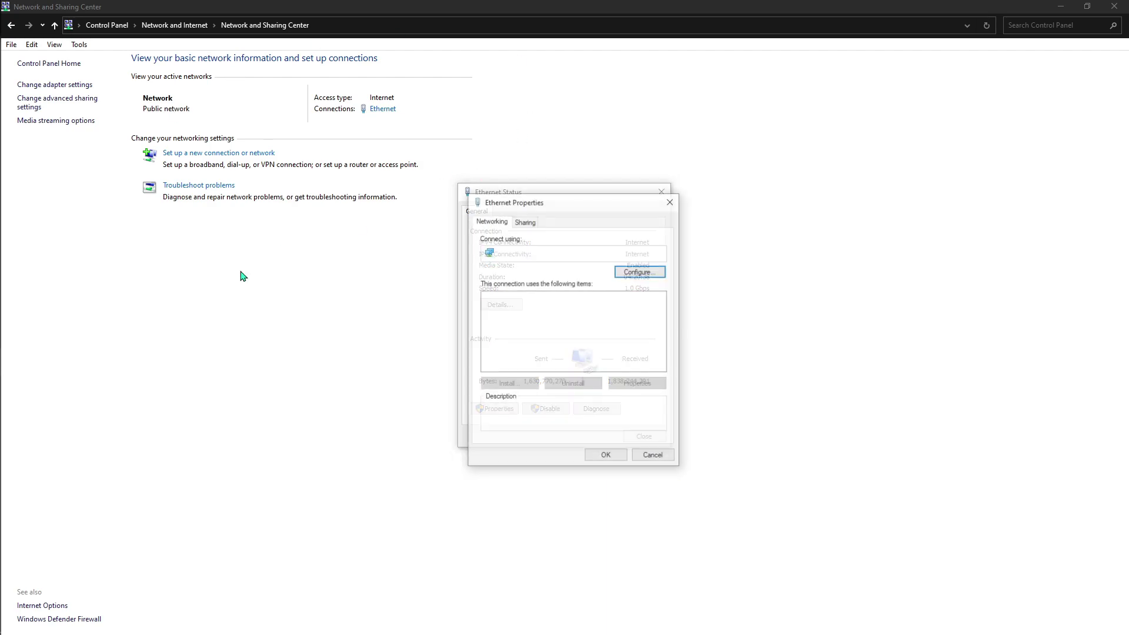
left_click(530, 339)
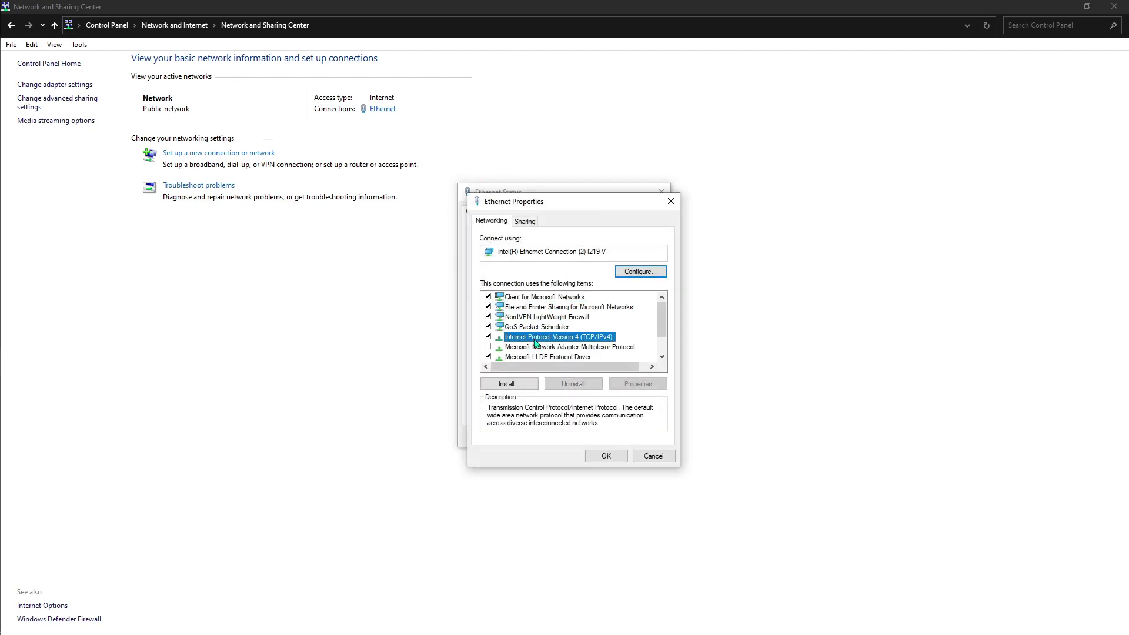
double_click(581, 339)
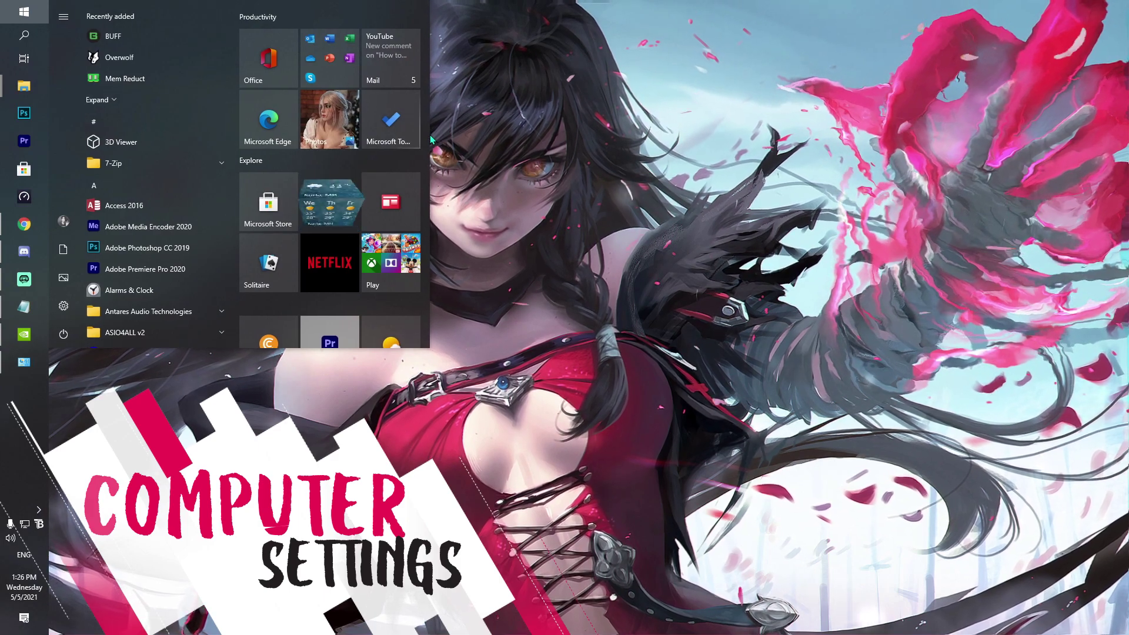
- Find 'network reset' in Start search and trigger Reset now for network settings
type("netw")
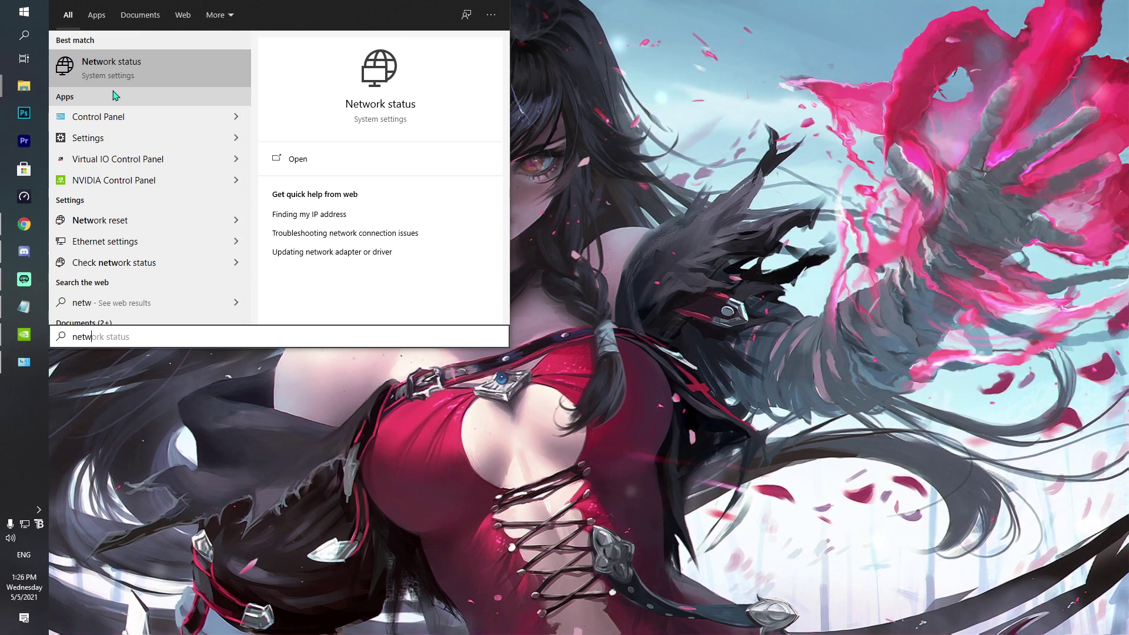
type("ork re")
key("Return")
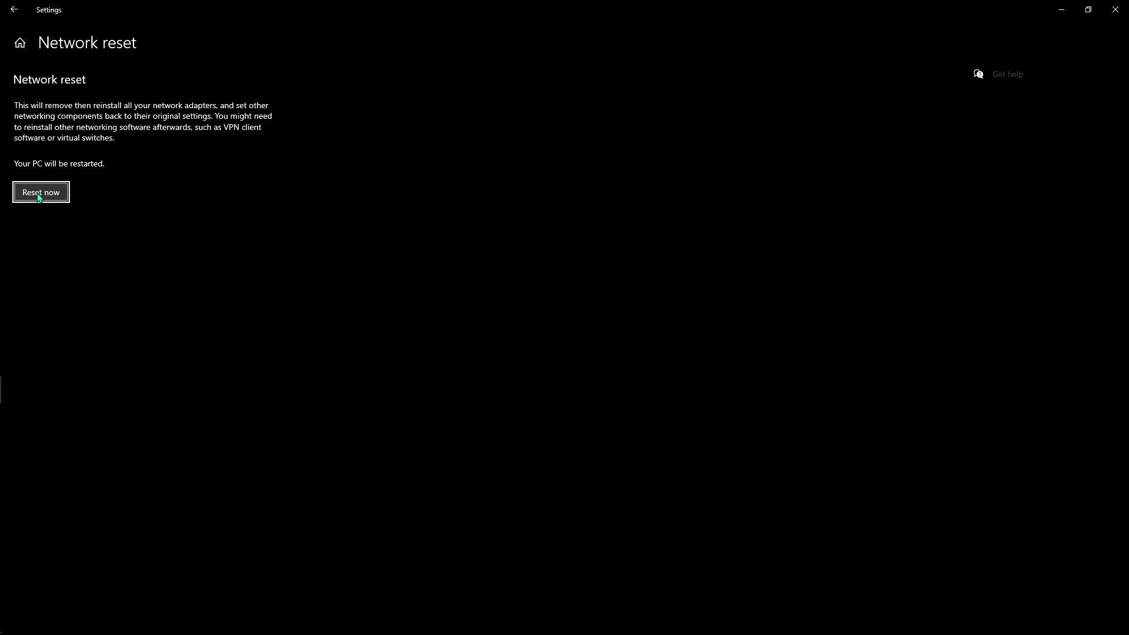
left_click(39, 194)
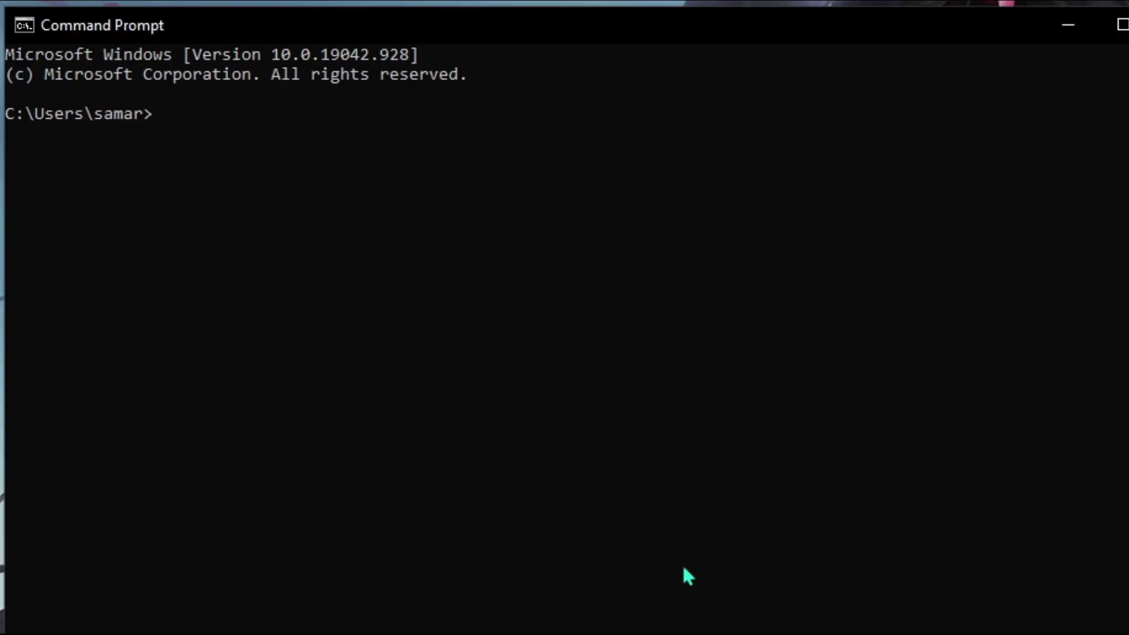
- In Command Prompt, run ipconfig /release and then ipconfig /renew
type("ip")
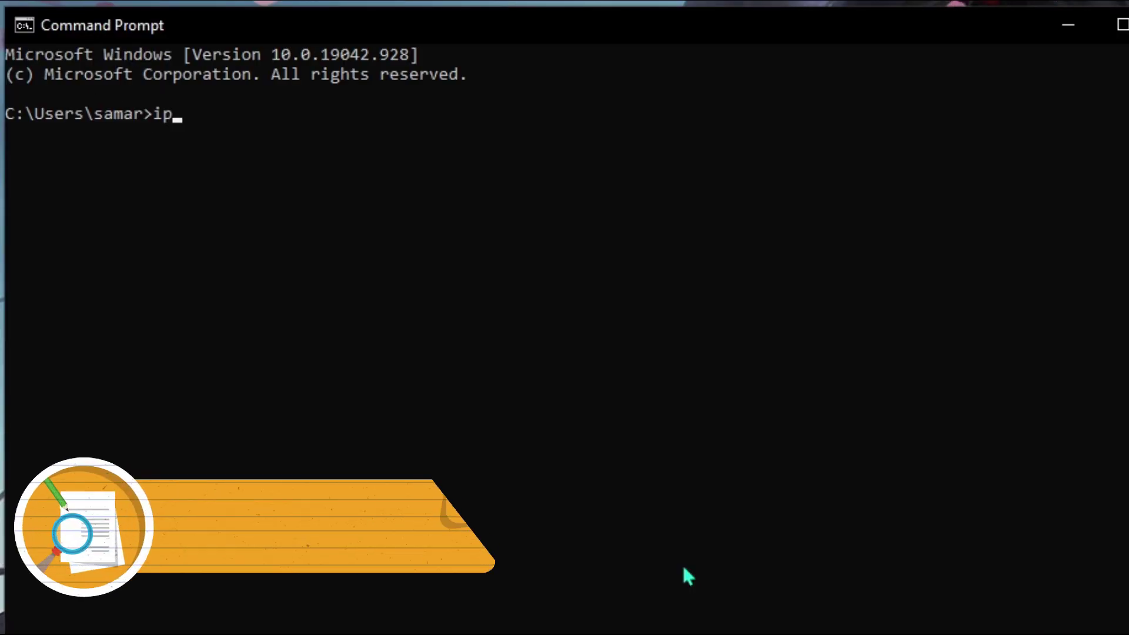
type("config")
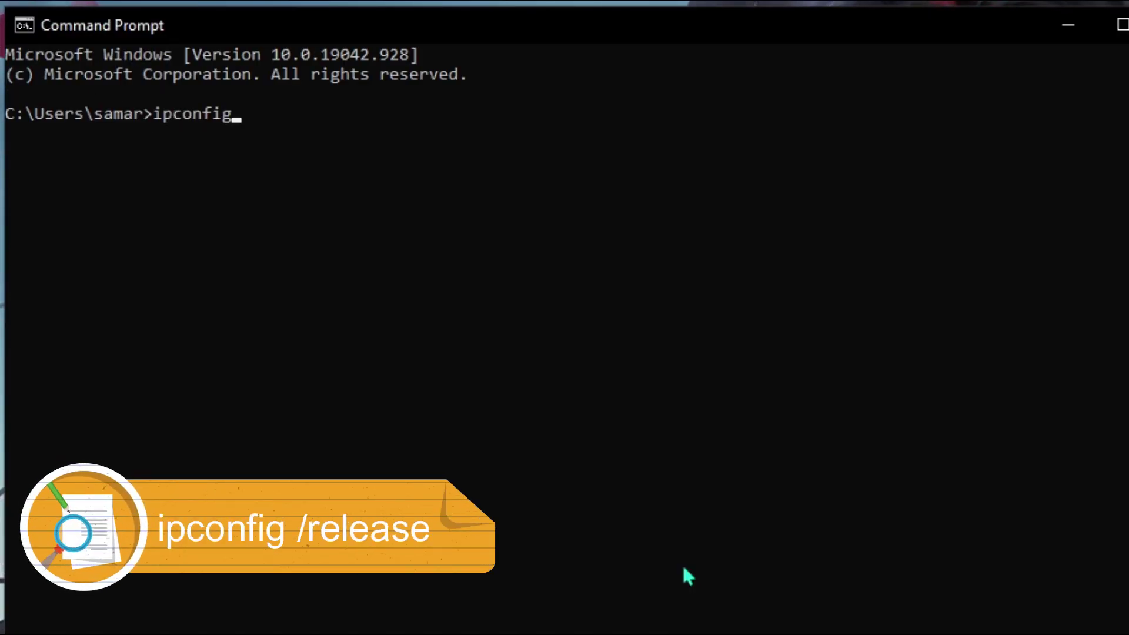
type(" /release")
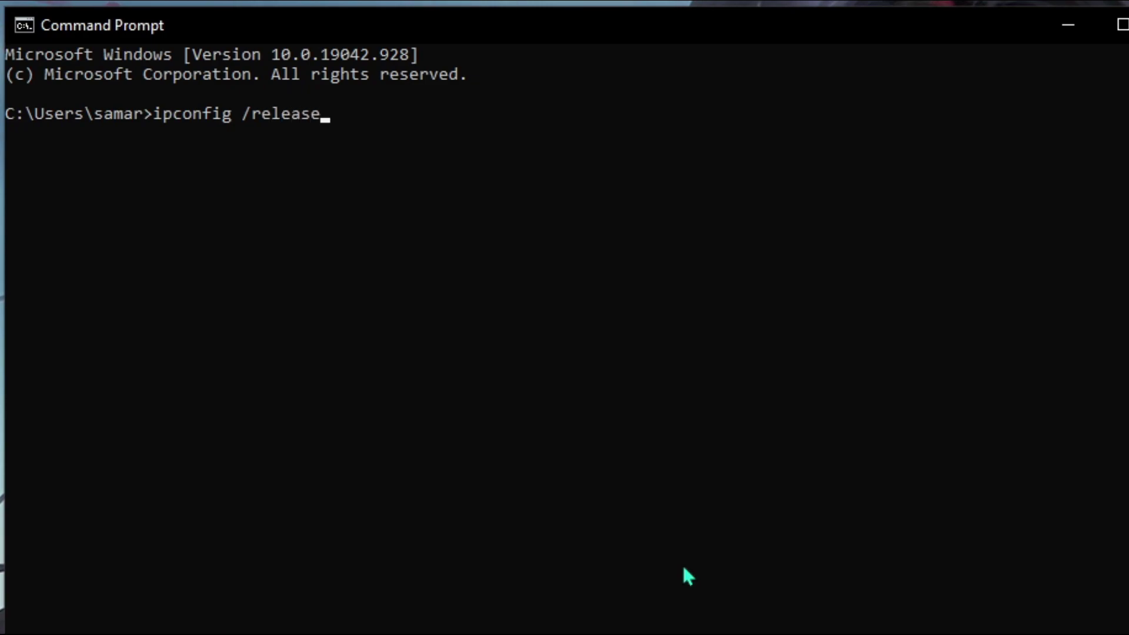
key("Return")
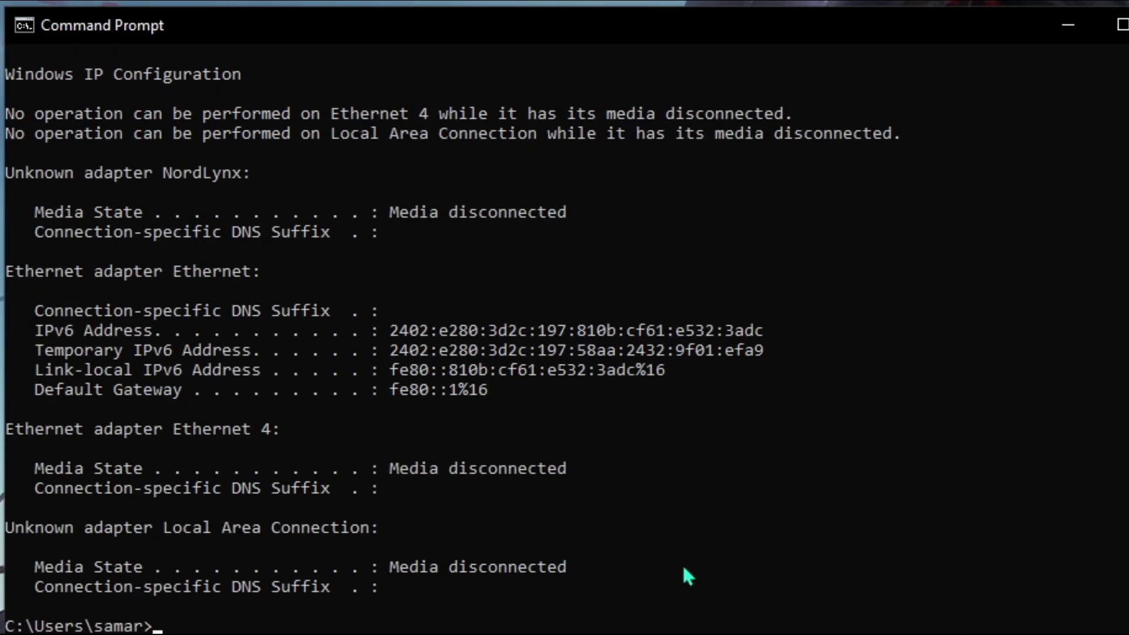
type("ipconfig /r")
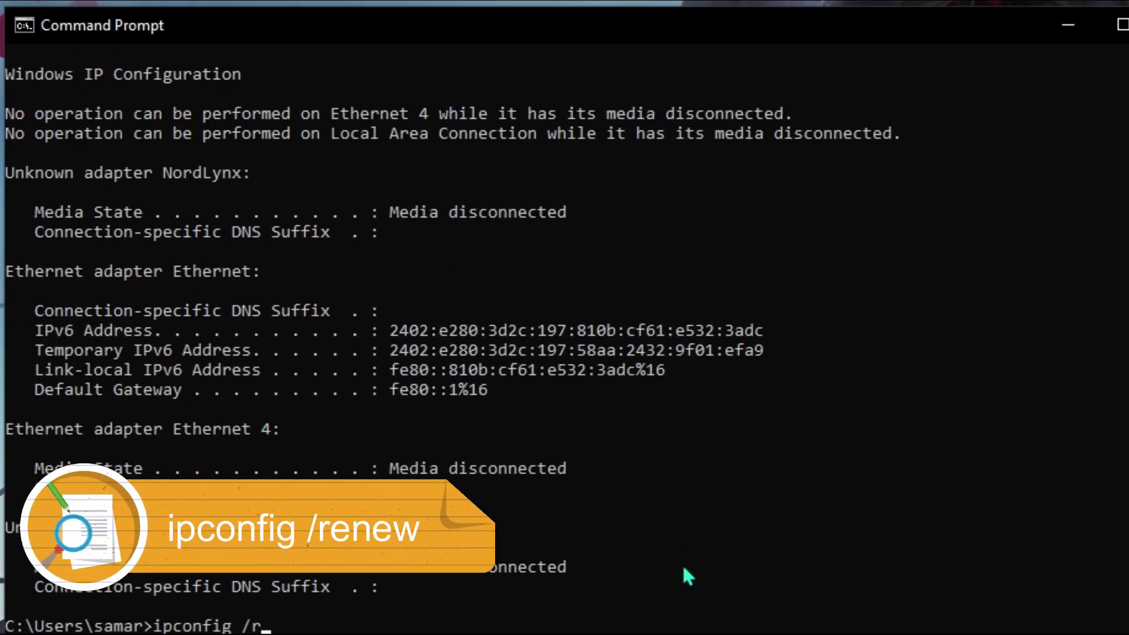
type("enew")
key("Return")
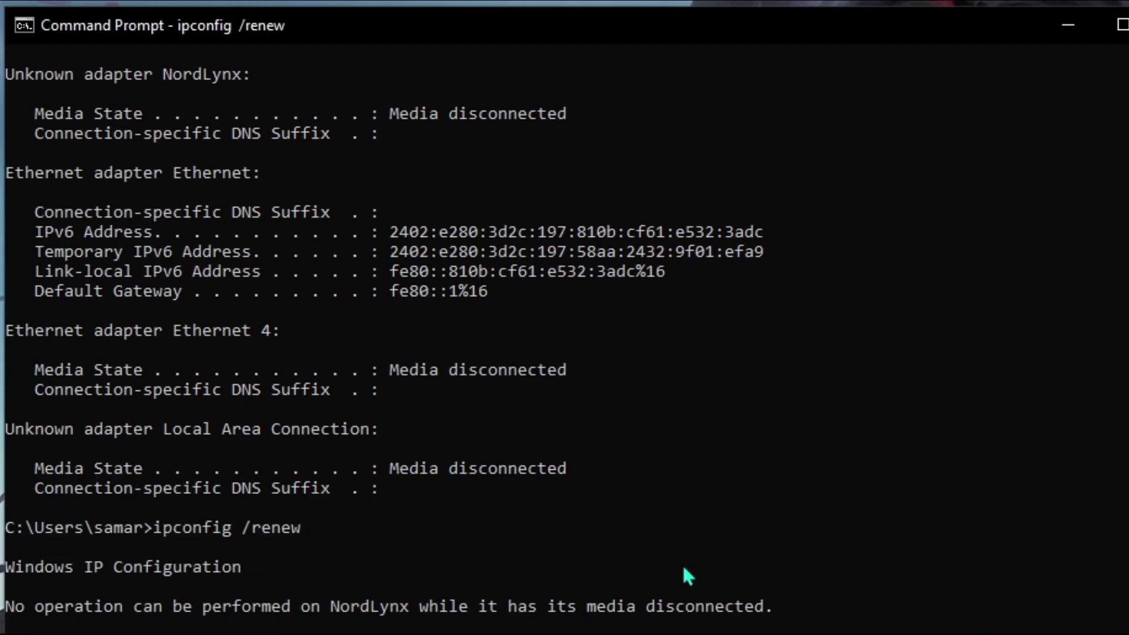
- Flush the DNS resolver cache with ipconfig /flushdns
type("ipconfig /")
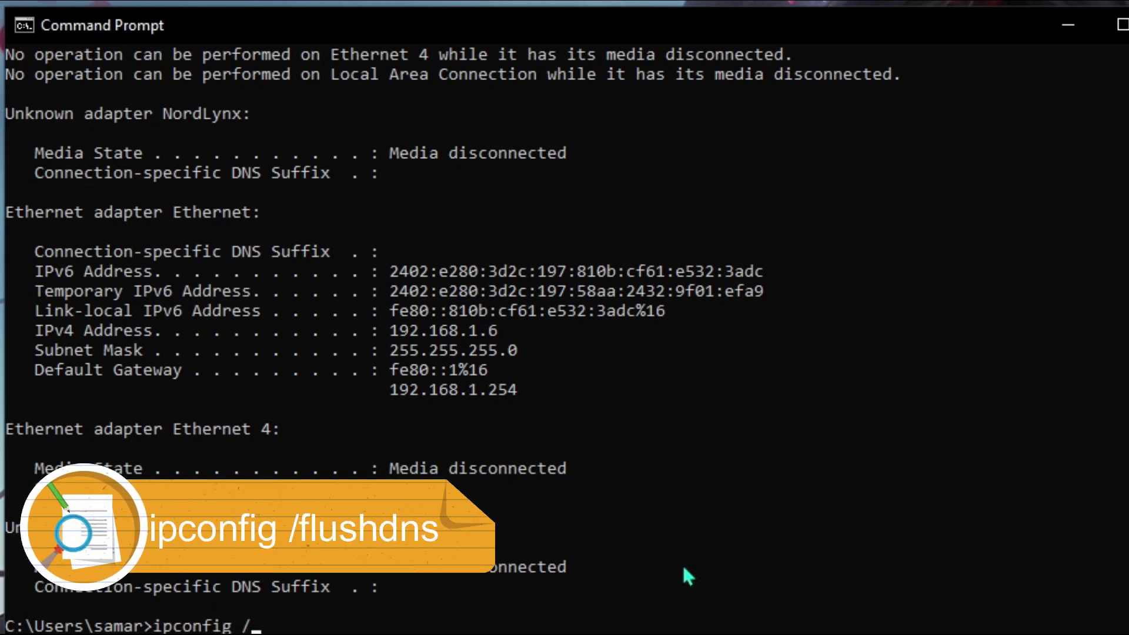
type("dns")
key("Return")
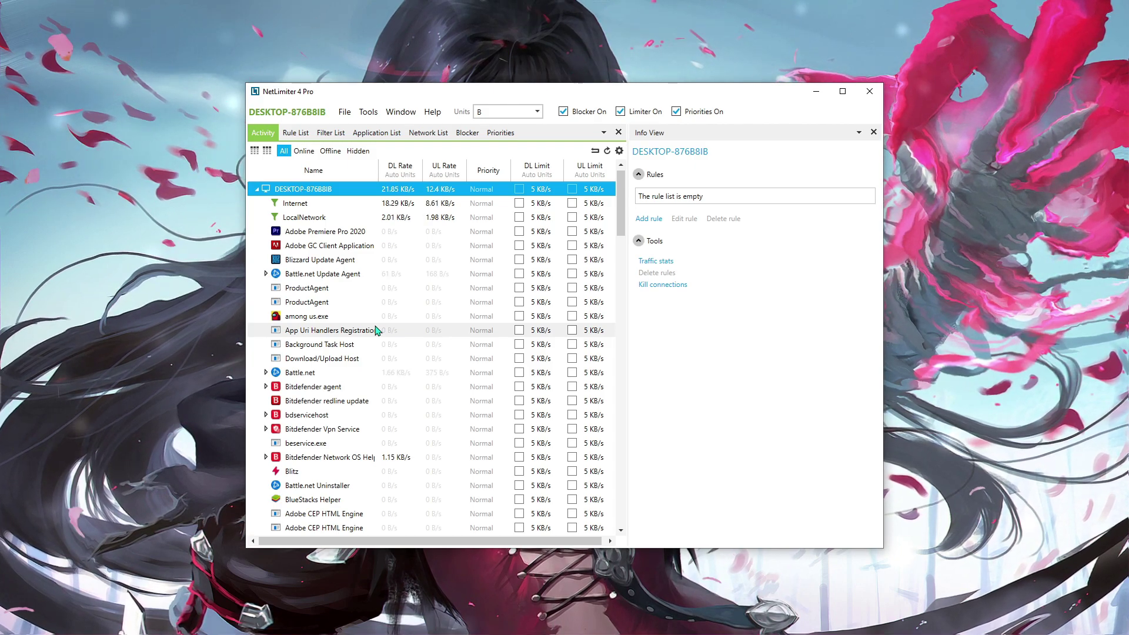
- Create and save a High priority rule for the NVIDIA GeForce NOW Reliability Agent
scroll(376, 331, "down", 5)
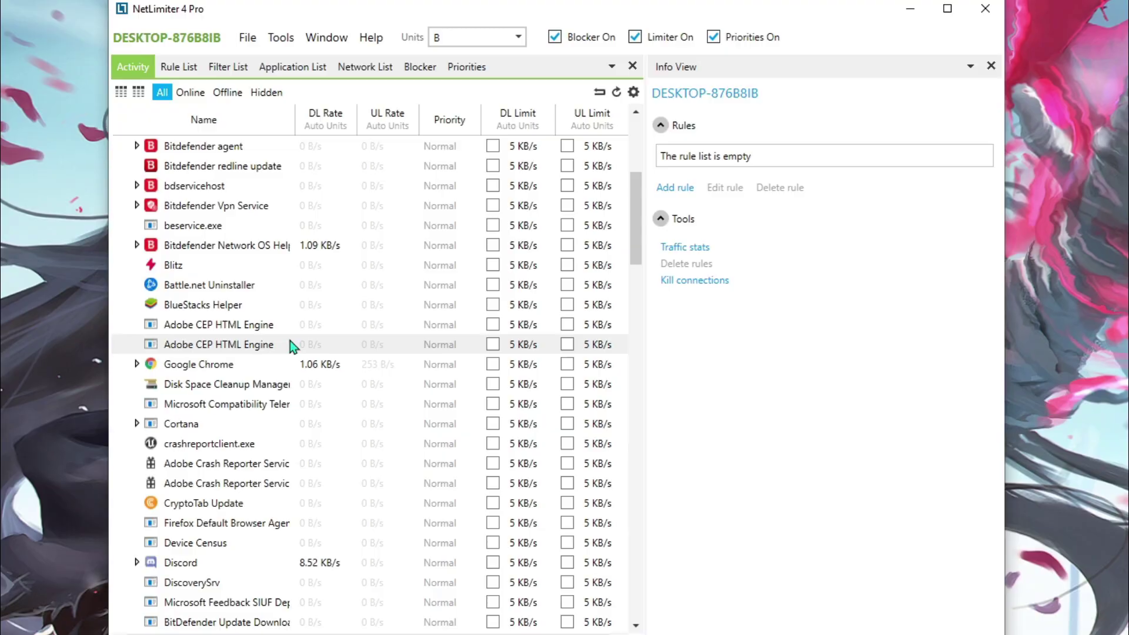
scroll(289, 342, "down", 8)
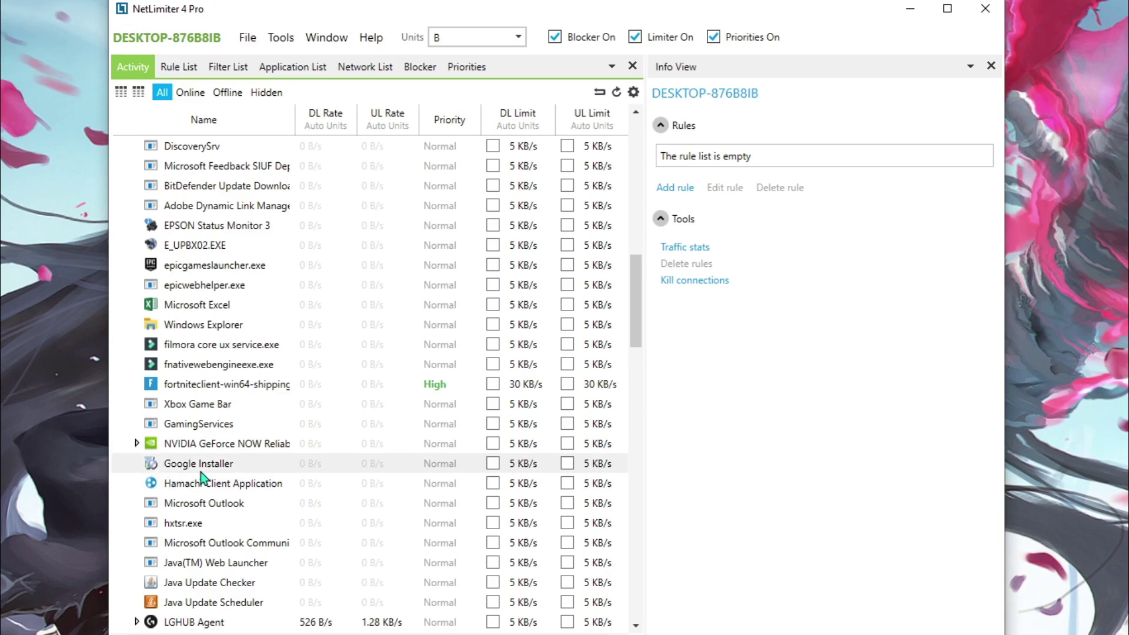
left_click(226, 448)
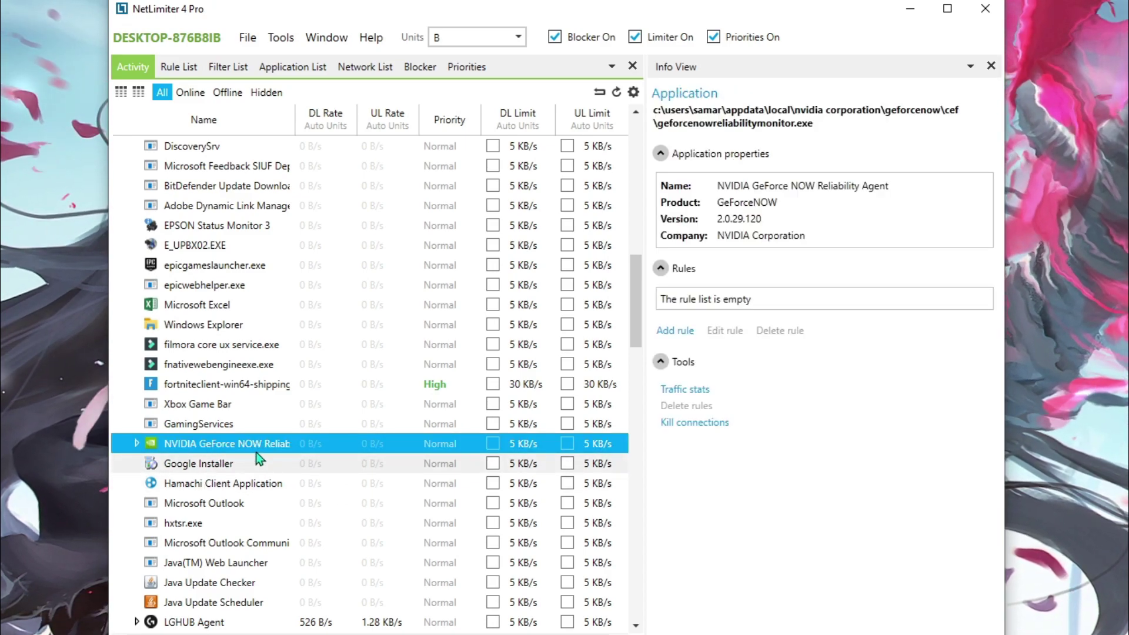
left_click(447, 447)
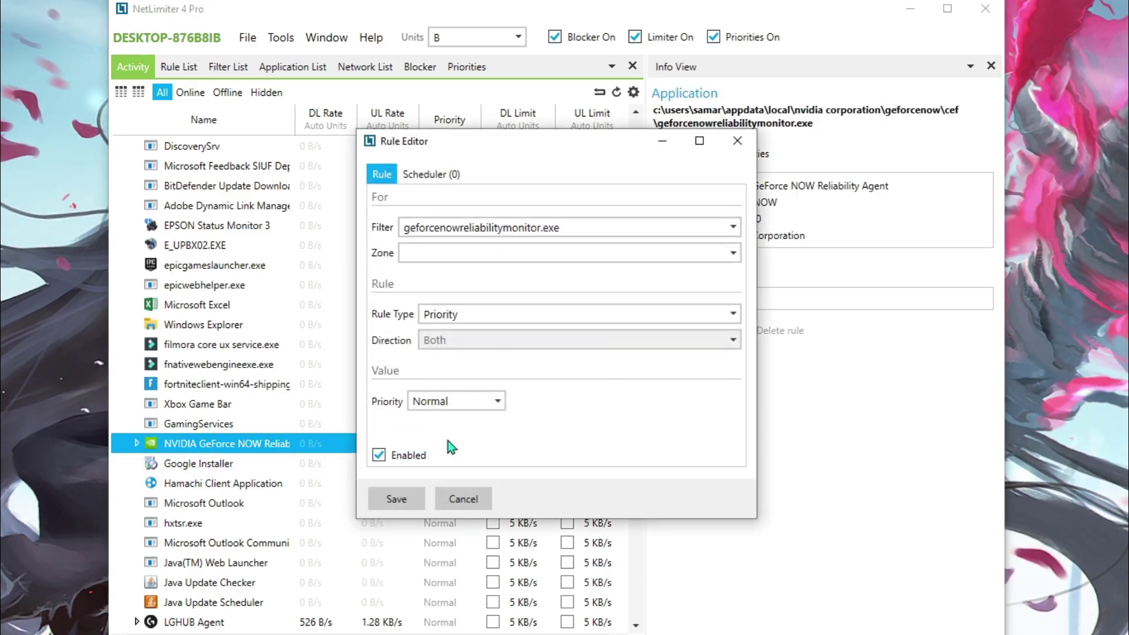
left_click(461, 411)
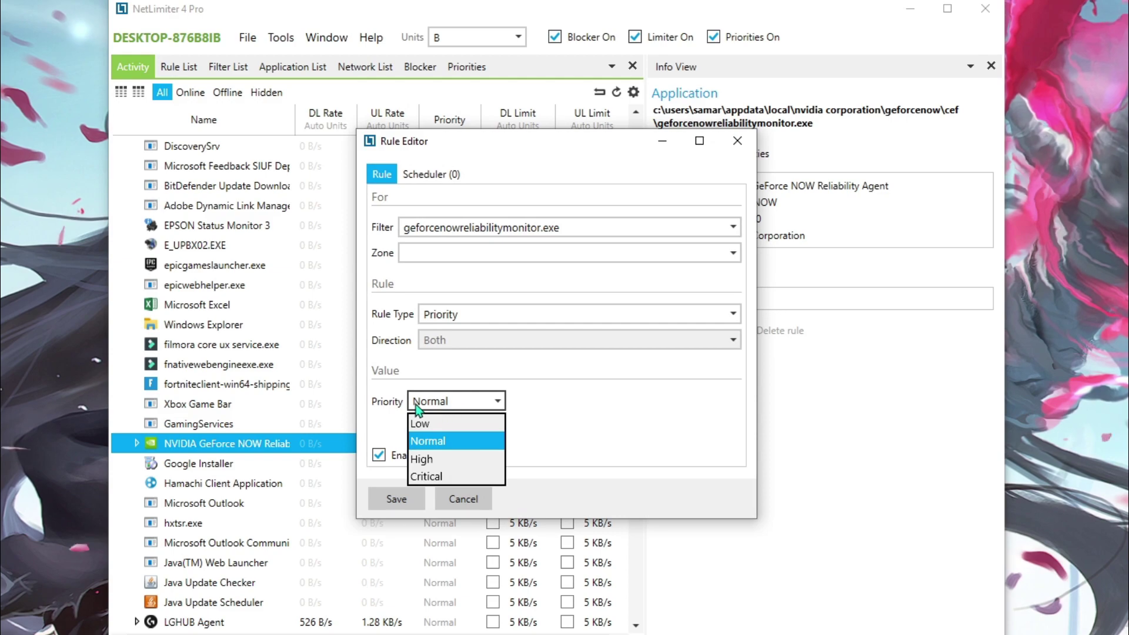
left_click(424, 459)
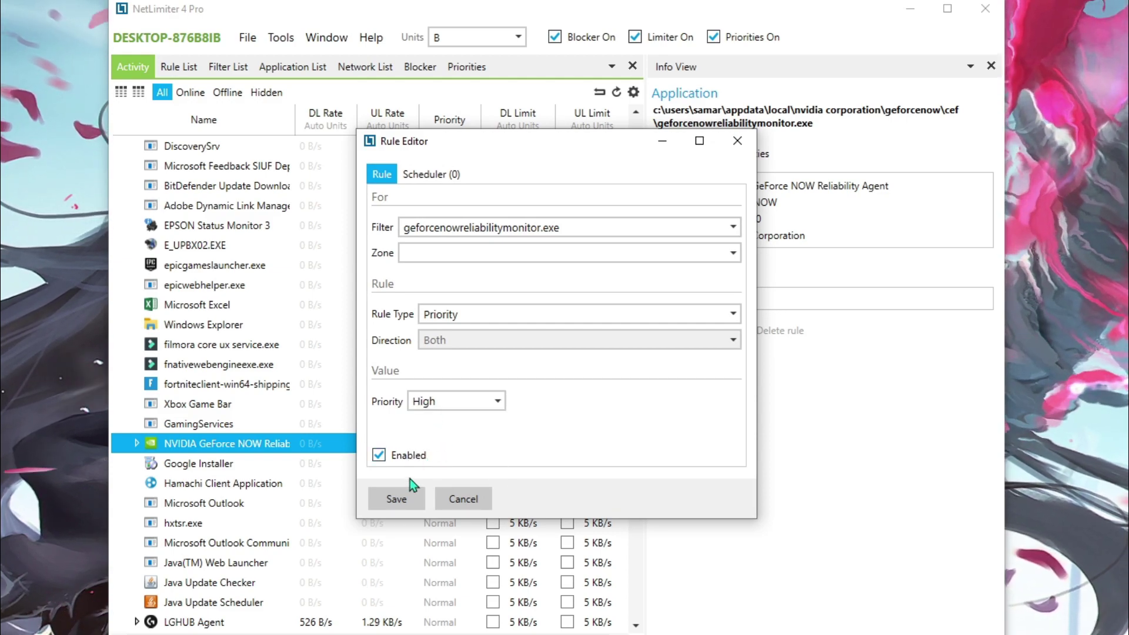
left_click(396, 498)
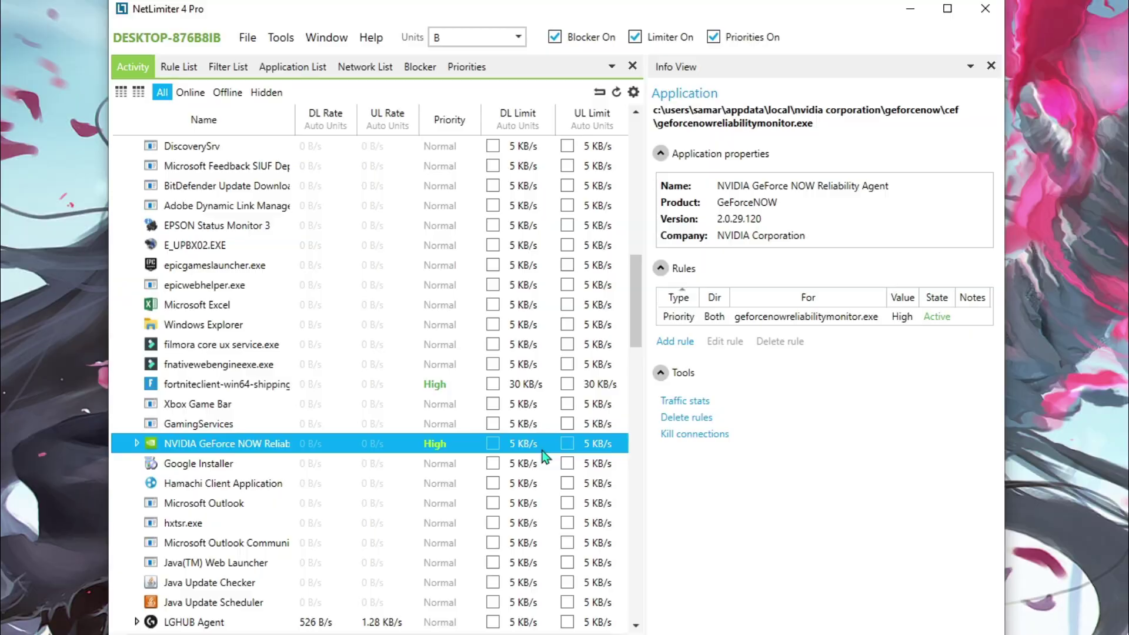
- Close NetLimiter, run Mem Reduct to free 1.96 GB, and dismiss the memory-released notice
key("alt+F4")
key("super")
type("me")
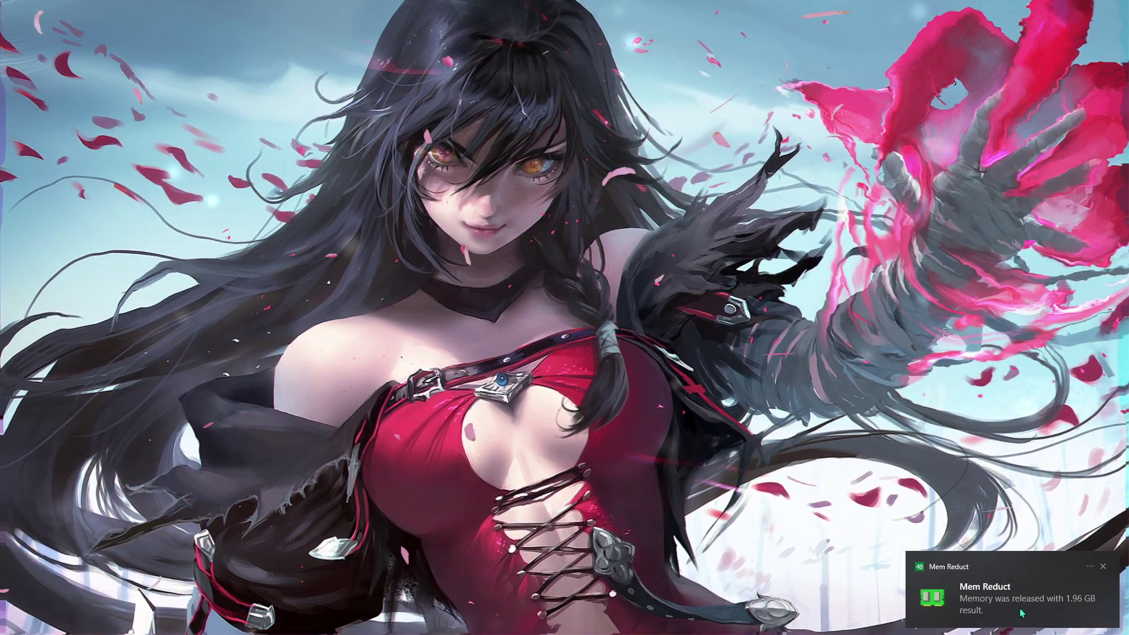
left_click(1103, 566)
- Open TCP Optimizer and import the Fox Settings.spg file from Downloads
key("super")
type("tcp")
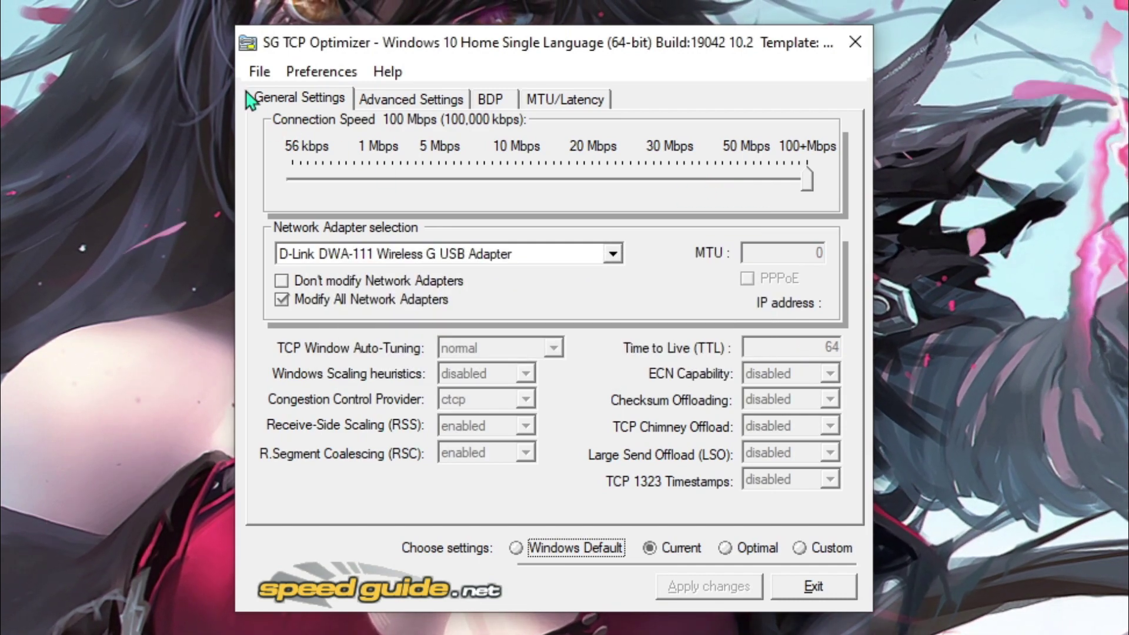
left_click(259, 73)
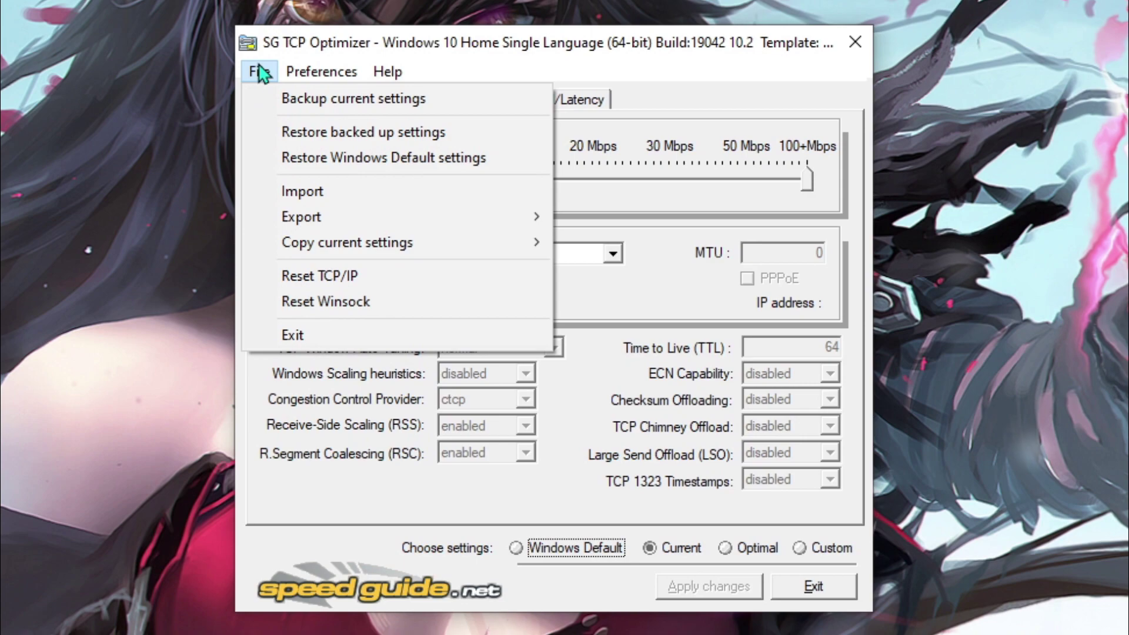
left_click(297, 191)
left_click(491, 327)
scroll(577, 325, "down", 1)
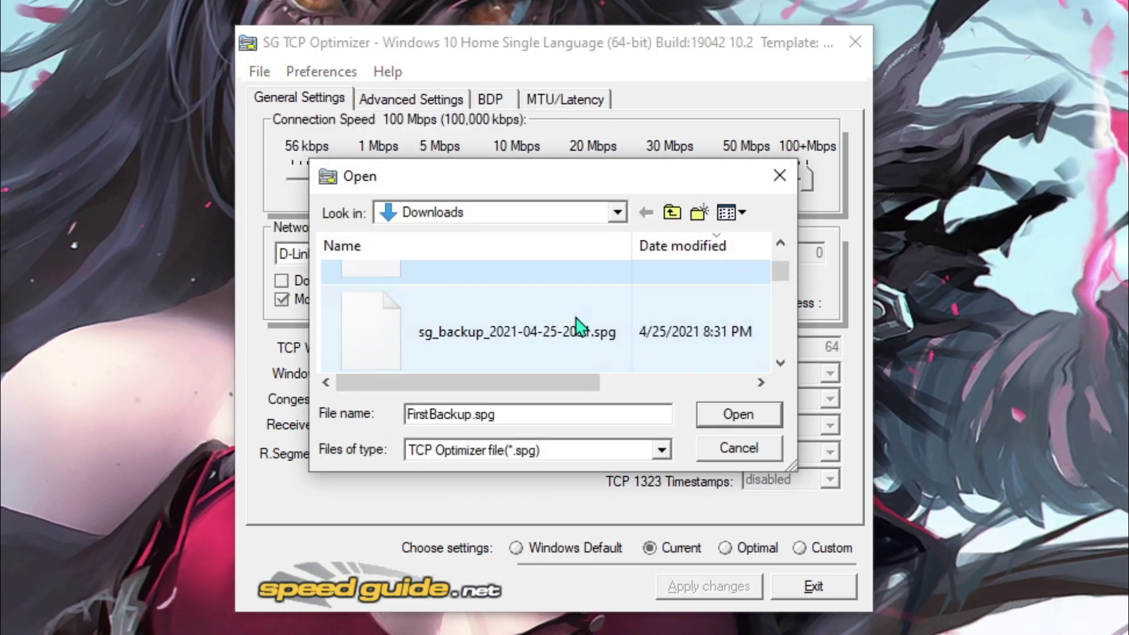
scroll(577, 325, "up", 1)
scroll(577, 327, "down", 1)
scroll(582, 325, "up", 1)
scroll(585, 322, "down", 1)
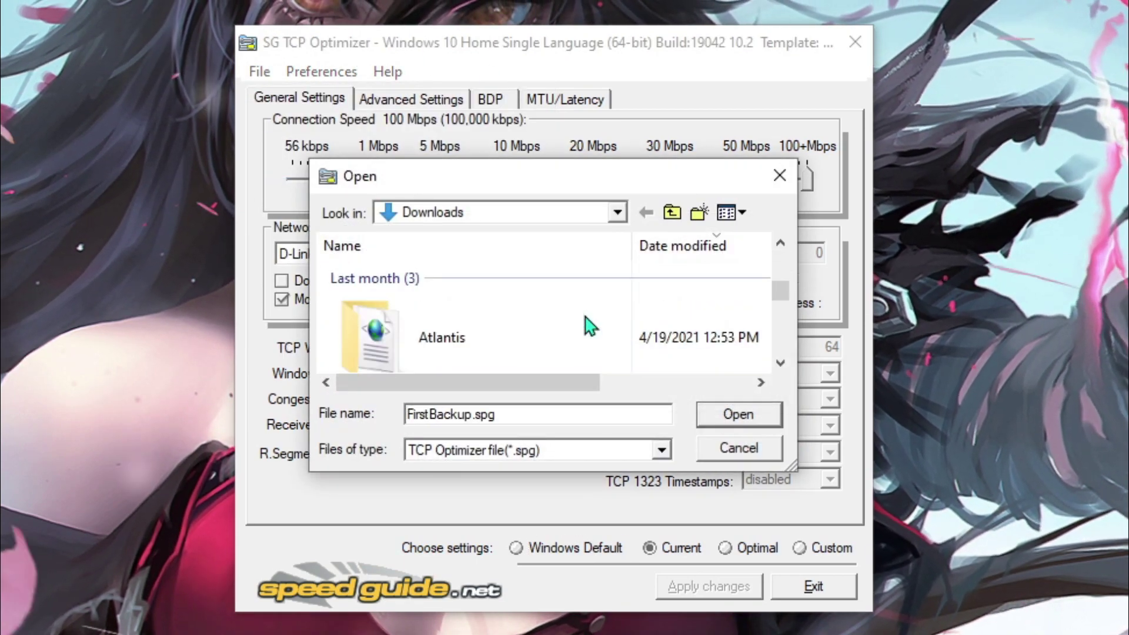
scroll(585, 323, "up", 1)
left_click(555, 331)
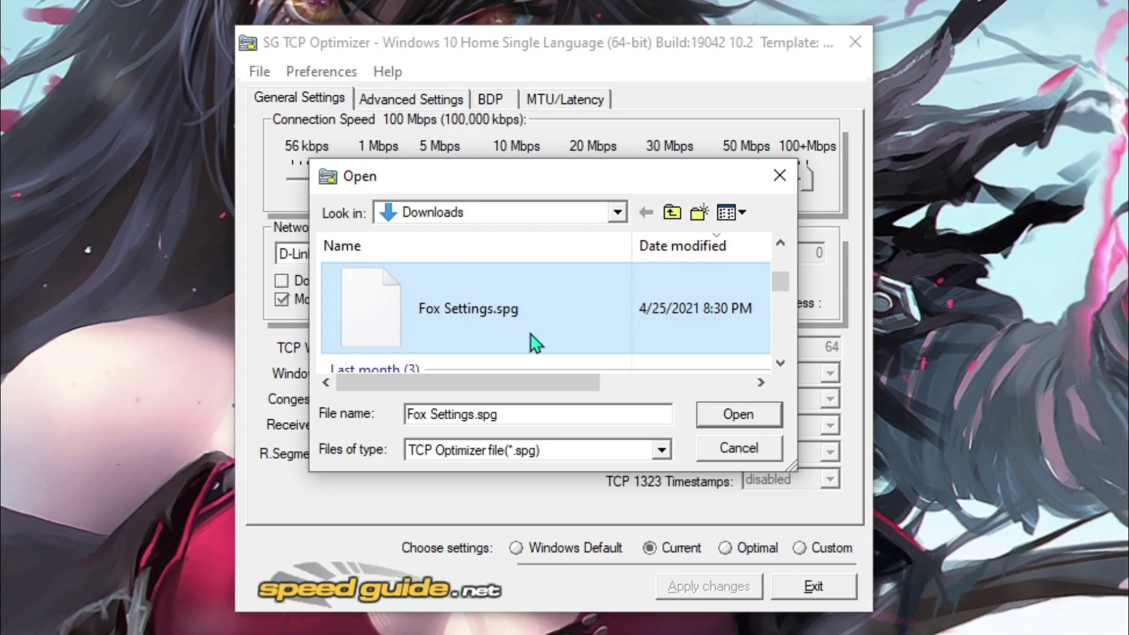
left_click(762, 421)
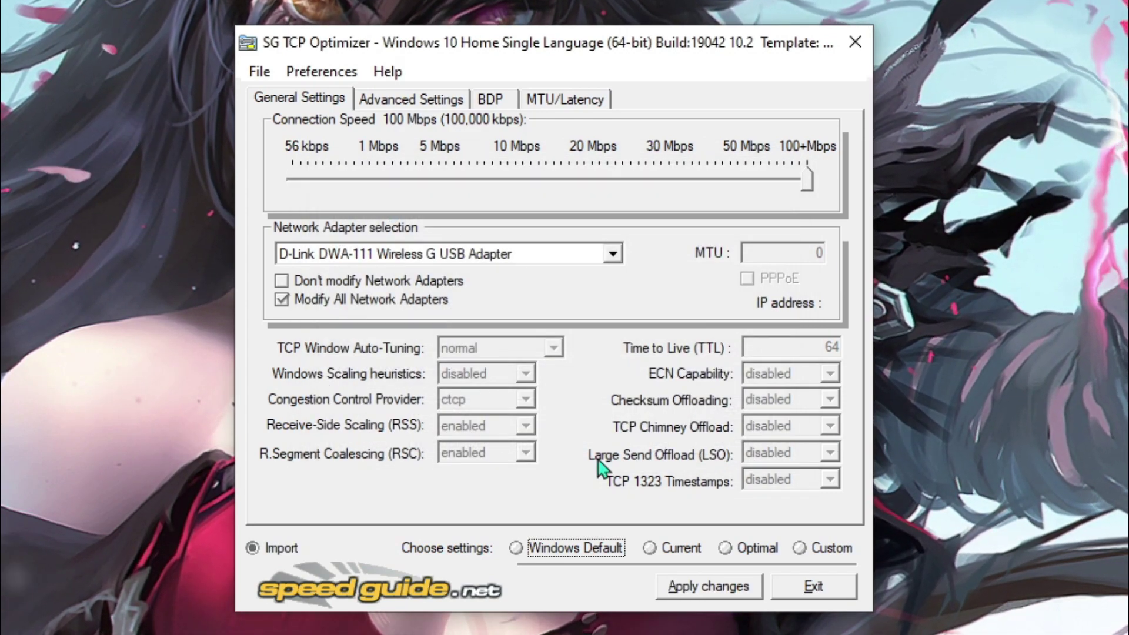
- Apply the imported TCP settings, dismissing the administrator warning and confirming the changes
left_click(747, 593)
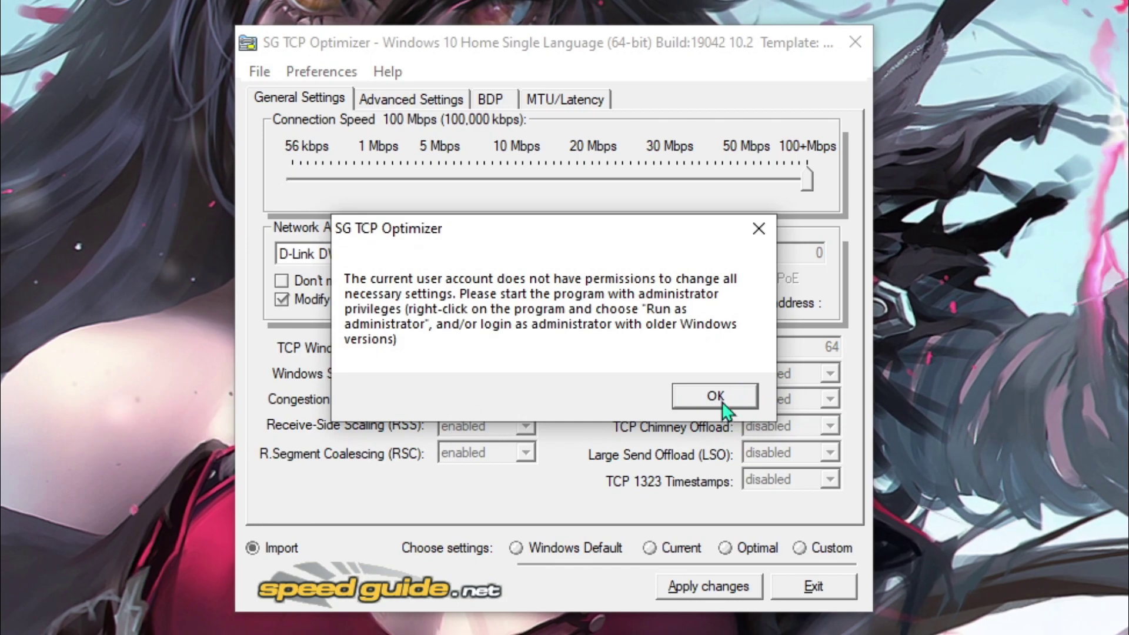
left_click(767, 238)
left_click(800, 487)
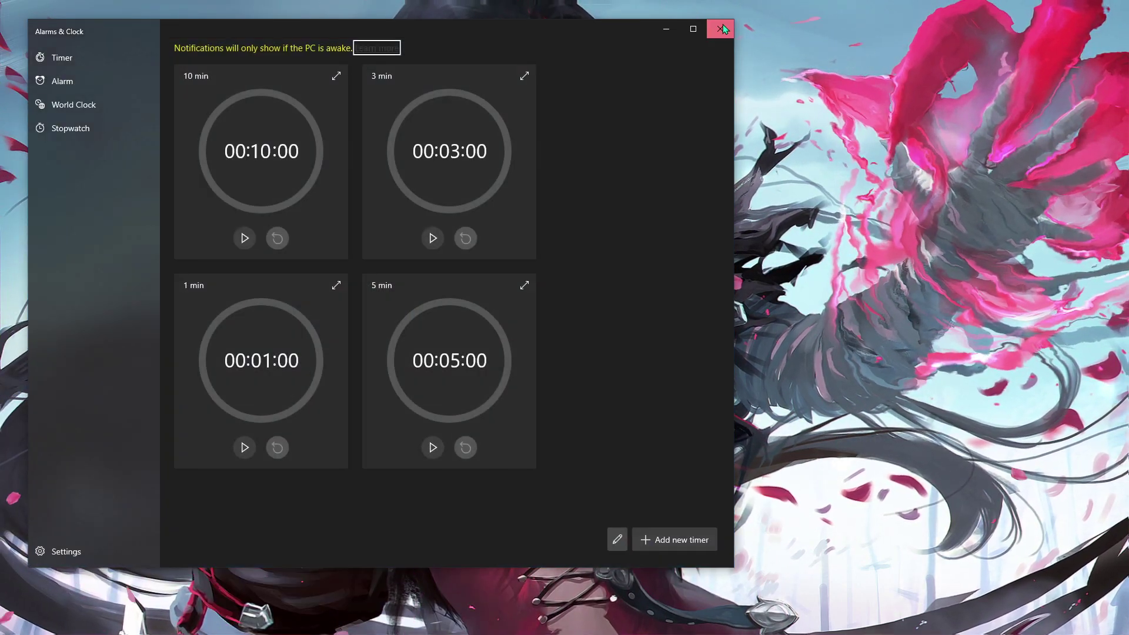
- Close the Alarms & Clock window to get to Set Timer Resolution
left_click(724, 29)
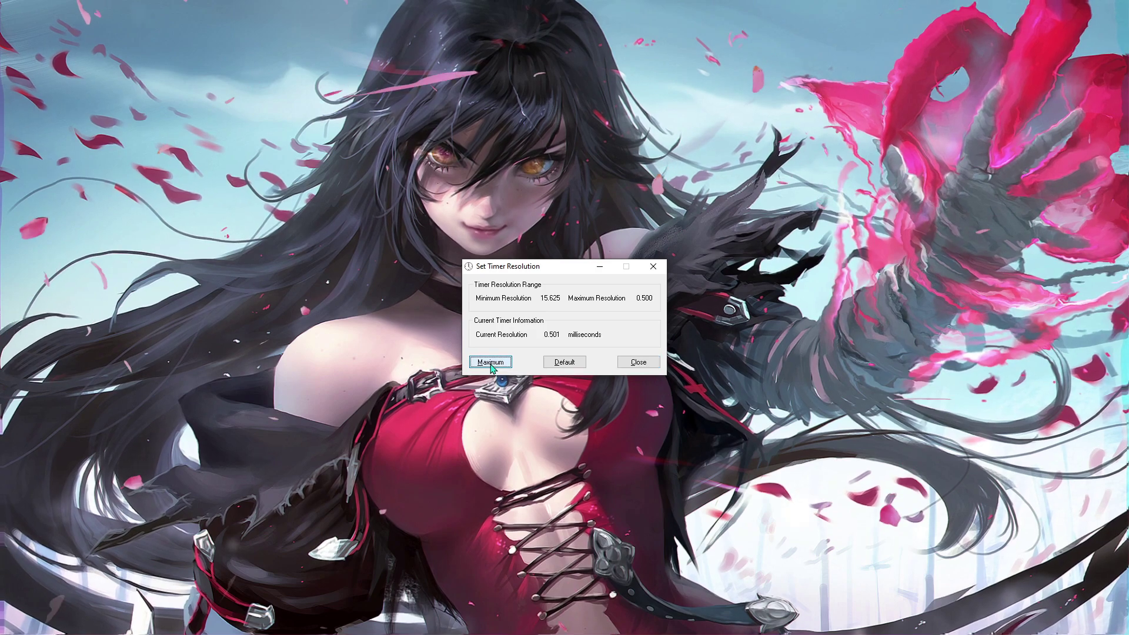